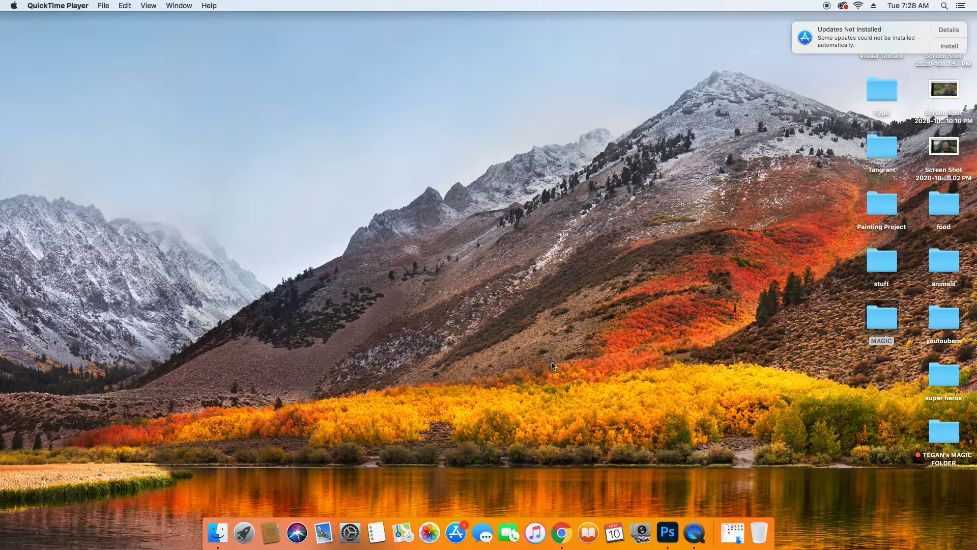
Open the KARN image from the MAGIC folder in Photoshop and activate the Quick Selection tool.
left_click(668, 531)
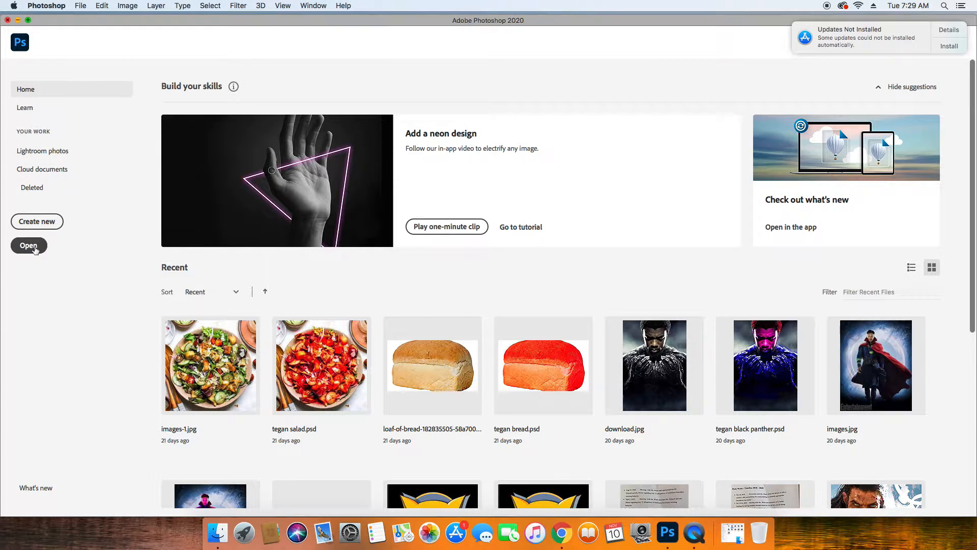
left_click(35, 248)
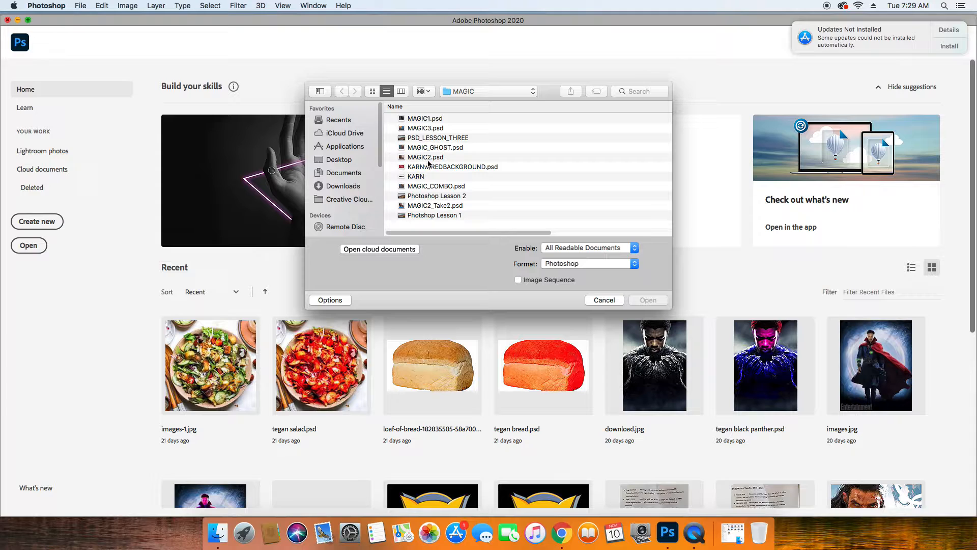
left_click(402, 177)
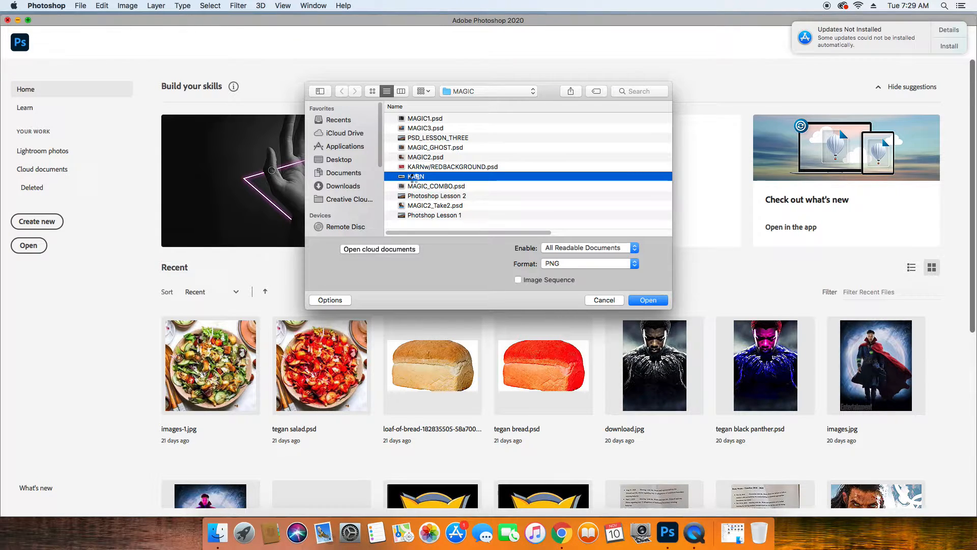
double_click(414, 177)
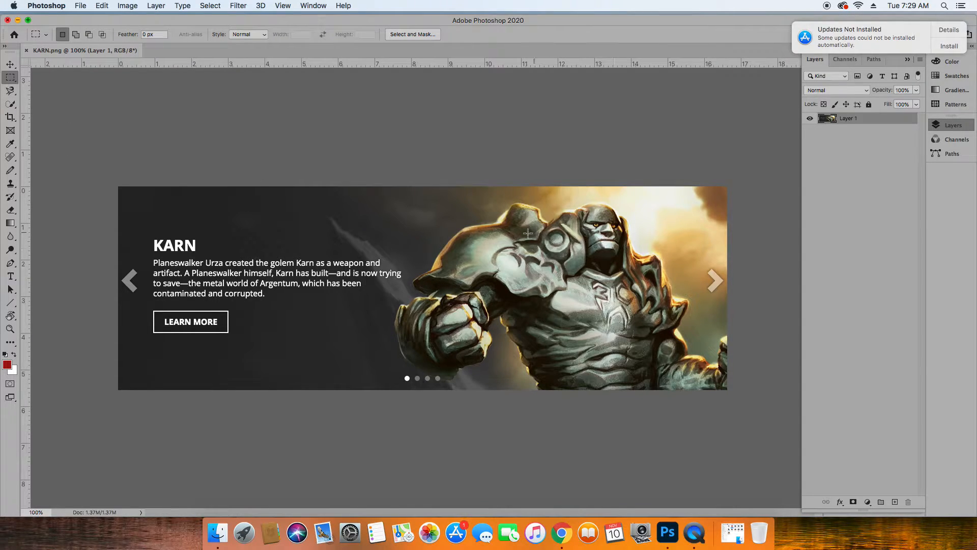
left_click(14, 106)
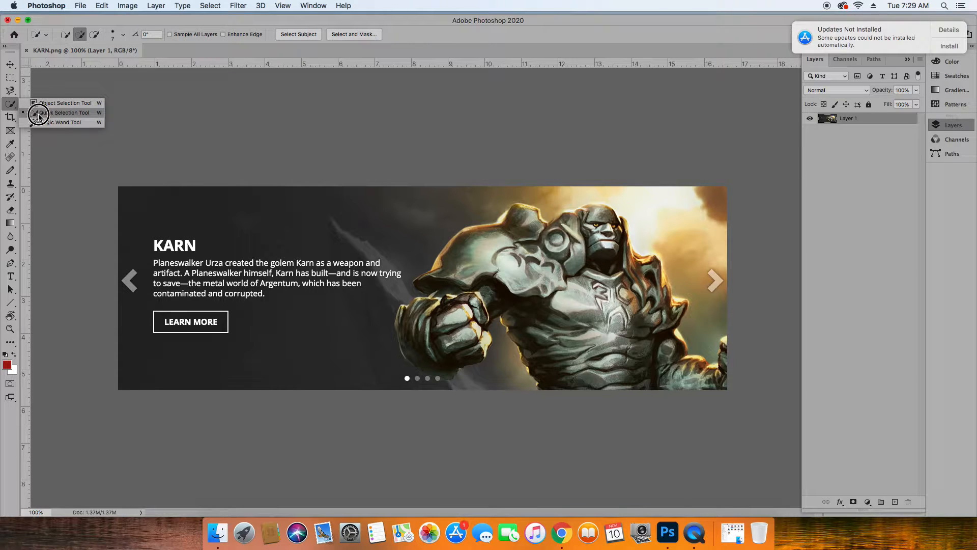
left_click(44, 116)
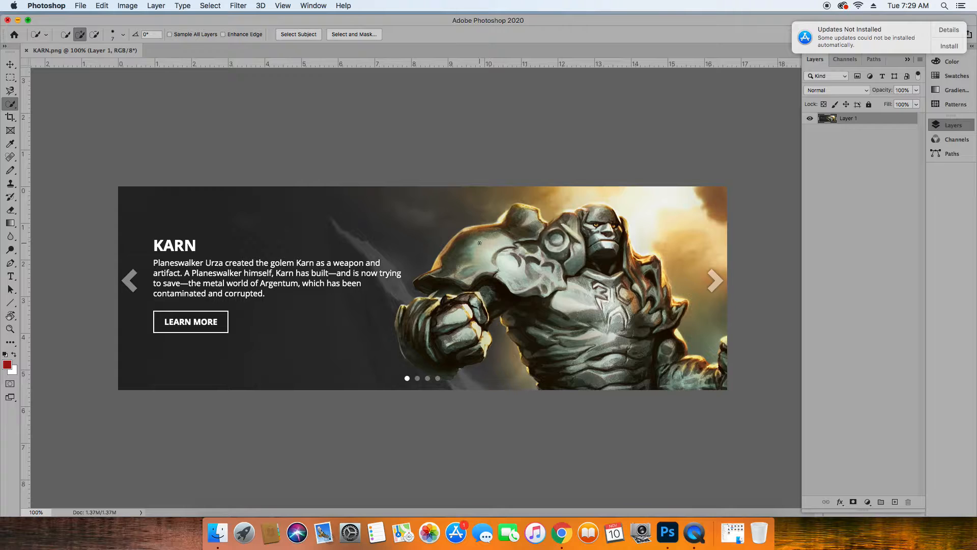
Try to select the stone figure and its fist with the Quick Selection brush enlarged to 20 px.
left_click(122, 35)
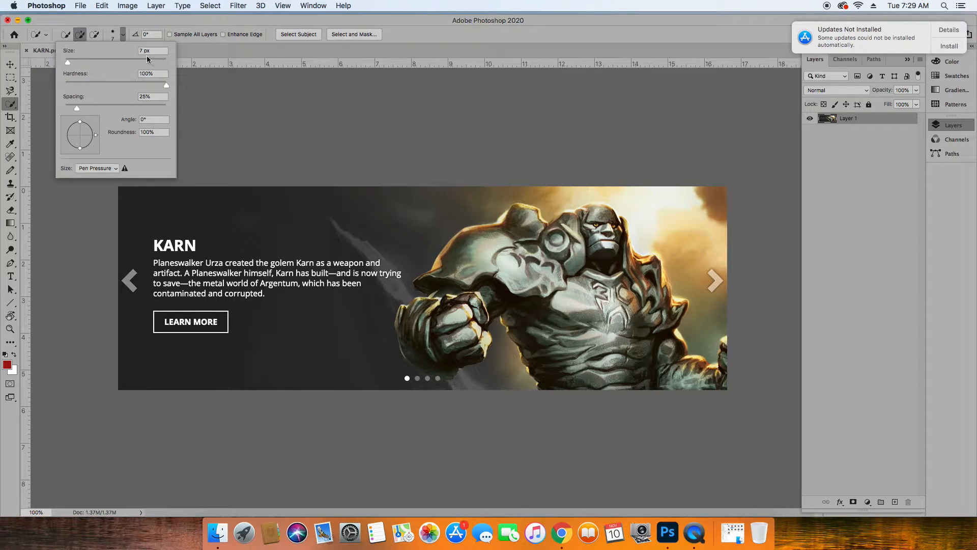
left_click_drag(65, 61, 76, 65)
left_click(476, 247)
left_click(477, 247)
mouse_move(478, 247)
left_mouse_down()
mouse_move(517, 232)
mouse_move(548, 237)
mouse_move(594, 216)
mouse_move(607, 239)
mouse_move(545, 270)
mouse_move(529, 283)
mouse_move(534, 298)
mouse_move(561, 300)
mouse_move(608, 277)
mouse_move(624, 290)
mouse_move(633, 261)
mouse_move(644, 264)
mouse_move(652, 307)
mouse_move(603, 354)
mouse_move(624, 372)
mouse_move(639, 362)
mouse_move(715, 379)
left_mouse_up()
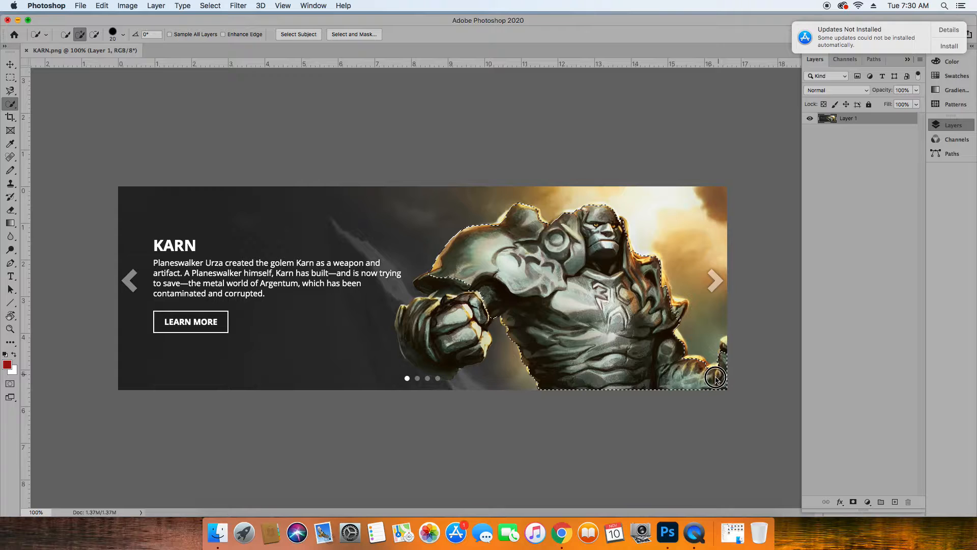
mouse_move(454, 314)
left_mouse_down()
mouse_move(413, 318)
mouse_move(434, 345)
mouse_move(467, 346)
mouse_move(454, 357)
left_mouse_up()
key("super+z")
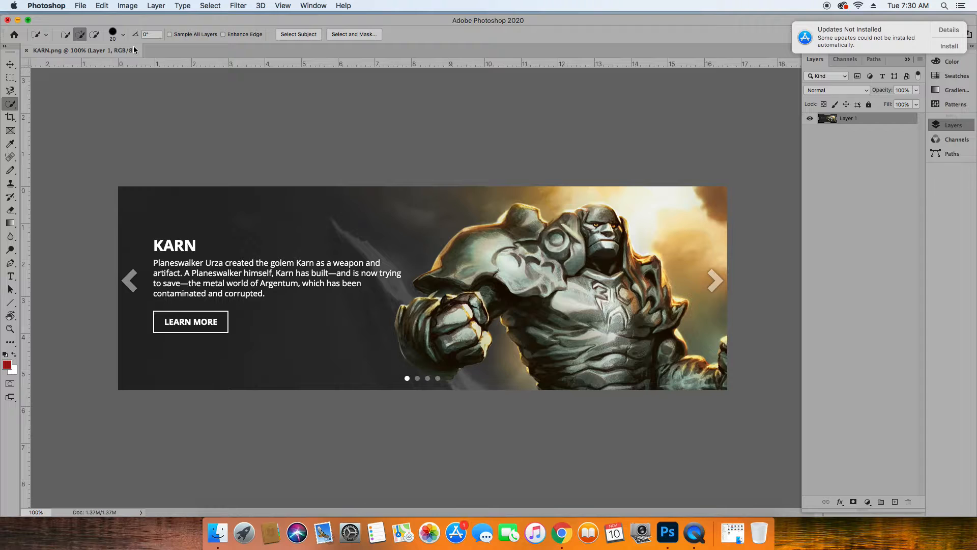
Set the Quick Selection brush size to 10 px.
left_click(124, 35)
left_click_drag(72, 62, 70, 63)
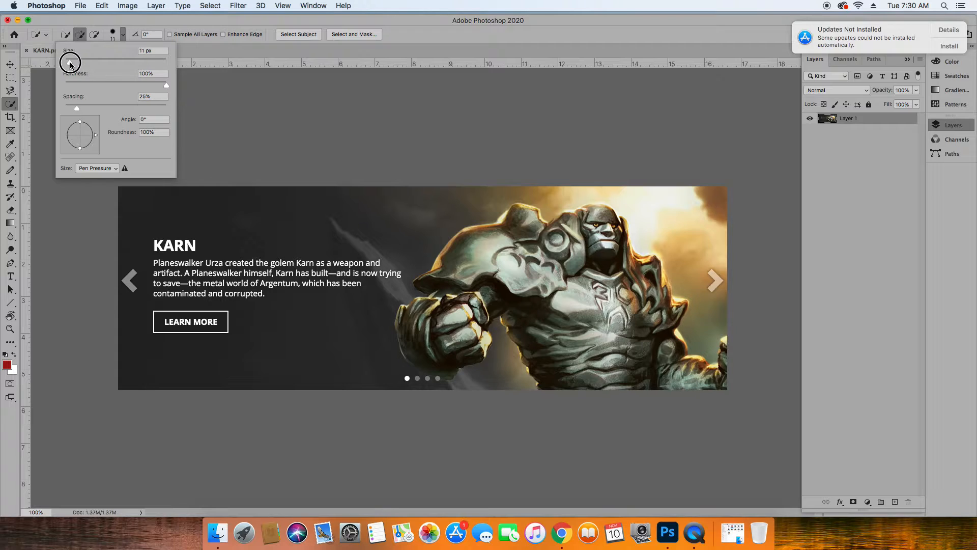
left_click(158, 51)
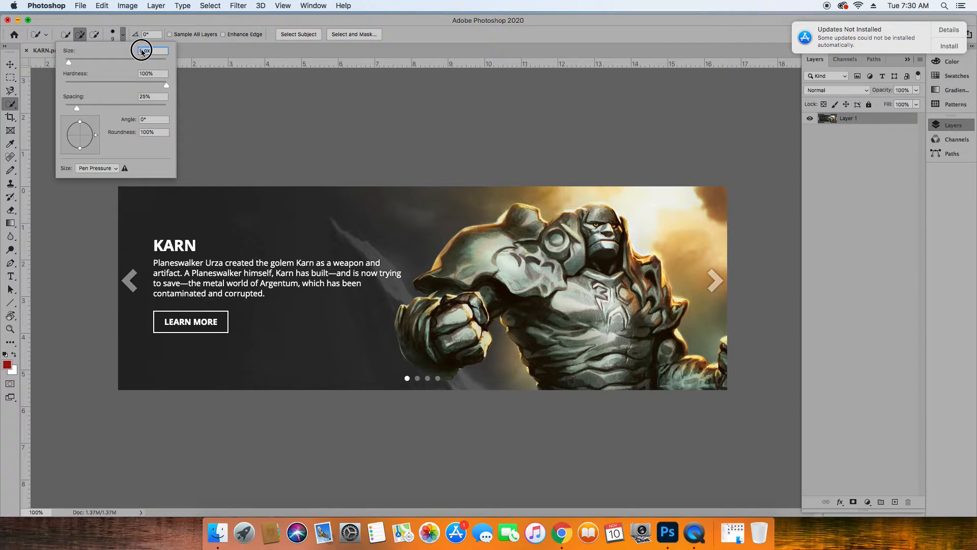
type("910")
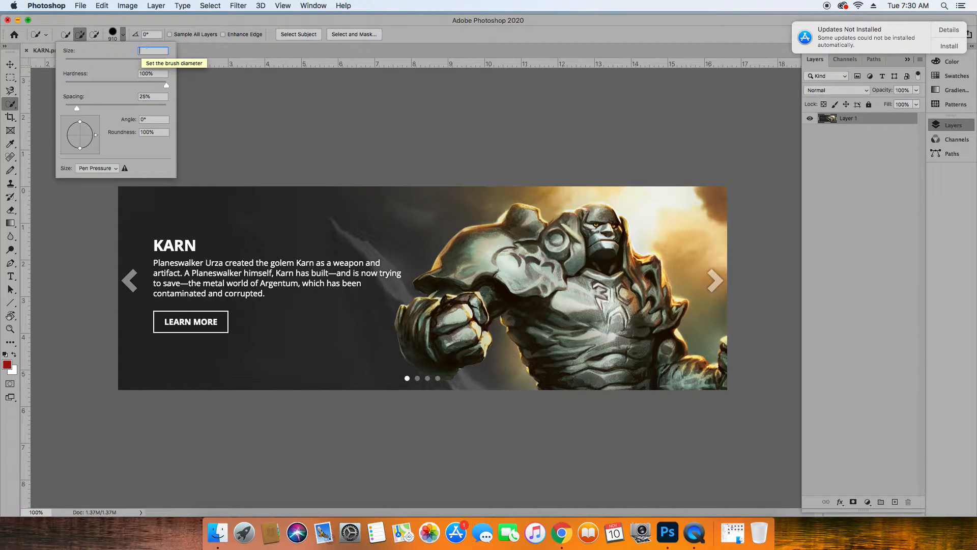
type("10")
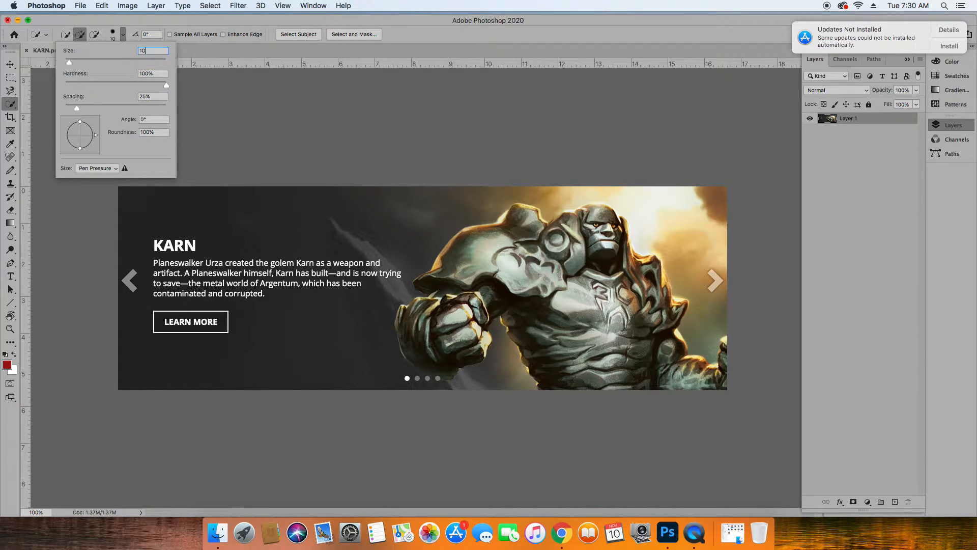
key("Return")
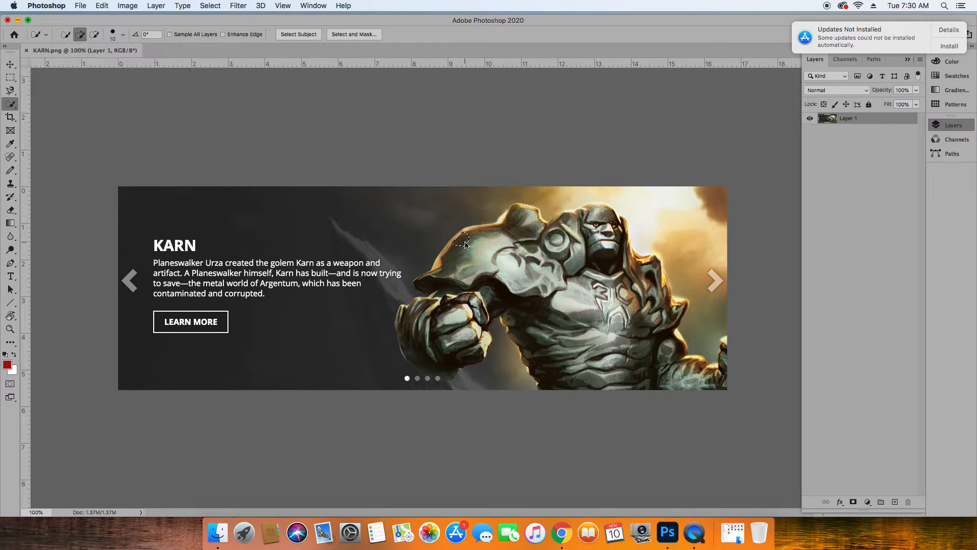
Try to select the figure's body, fist and head with the 10 px brush, and clear the selection.
mouse_move(465, 242)
left_mouse_down()
mouse_move(509, 256)
mouse_move(530, 228)
mouse_move(560, 244)
mouse_move(593, 213)
mouse_move(613, 224)
mouse_move(614, 257)
mouse_move(647, 282)
mouse_move(652, 266)
mouse_move(636, 260)
mouse_move(647, 261)
mouse_move(665, 302)
mouse_move(679, 307)
mouse_move(670, 332)
mouse_move(684, 357)
mouse_move(722, 371)
mouse_move(727, 359)
mouse_move(726, 345)
mouse_move(707, 376)
mouse_move(639, 367)
mouse_move(626, 324)
mouse_move(596, 297)
mouse_move(564, 309)
mouse_move(580, 335)
mouse_move(579, 381)
mouse_move(554, 308)
mouse_move(473, 285)
mouse_move(458, 303)
mouse_move(450, 286)
left_mouse_up()
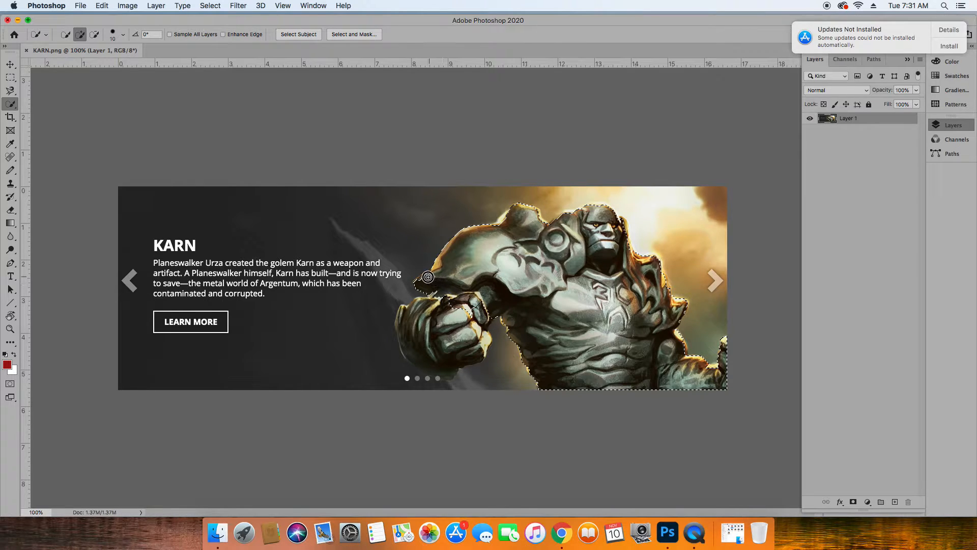
mouse_move(418, 281)
left_mouse_down()
mouse_move(449, 291)
mouse_move(447, 302)
mouse_move(402, 315)
mouse_move(439, 323)
mouse_move(464, 354)
mouse_move(480, 342)
mouse_move(471, 328)
mouse_move(478, 313)
mouse_move(427, 355)
left_mouse_up()
left_click(625, 230)
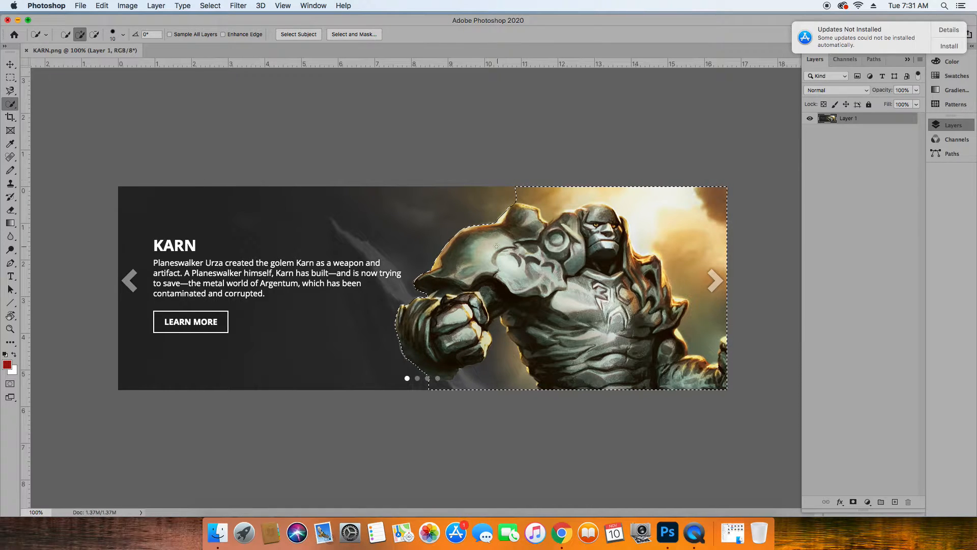
key("super+d")
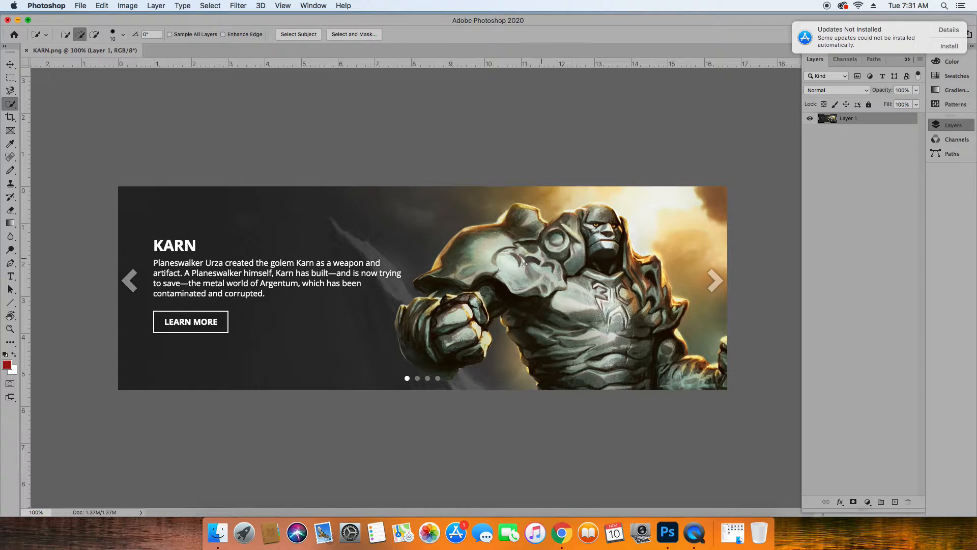
Select the figure's fist, body and arms with the Quick Selection brush and open the selection in Select and Mask.
mouse_move(473, 305)
left_mouse_down()
mouse_move(481, 315)
mouse_move(467, 354)
left_mouse_up()
mouse_move(442, 300)
left_mouse_down()
mouse_move(461, 257)
mouse_move(417, 283)
mouse_move(461, 271)
mouse_move(479, 274)
mouse_move(484, 288)
mouse_move(507, 288)
mouse_move(500, 300)
mouse_move(555, 368)
mouse_move(598, 382)
mouse_move(606, 370)
mouse_move(590, 352)
mouse_move(591, 328)
mouse_move(583, 331)
mouse_move(559, 258)
mouse_move(565, 228)
mouse_move(596, 212)
mouse_move(603, 231)
mouse_move(602, 206)
mouse_move(604, 279)
mouse_move(613, 287)
mouse_move(626, 260)
mouse_move(648, 267)
mouse_move(657, 293)
mouse_move(639, 307)
mouse_move(635, 350)
mouse_move(668, 372)
mouse_move(705, 378)
mouse_move(728, 343)
left_mouse_up()
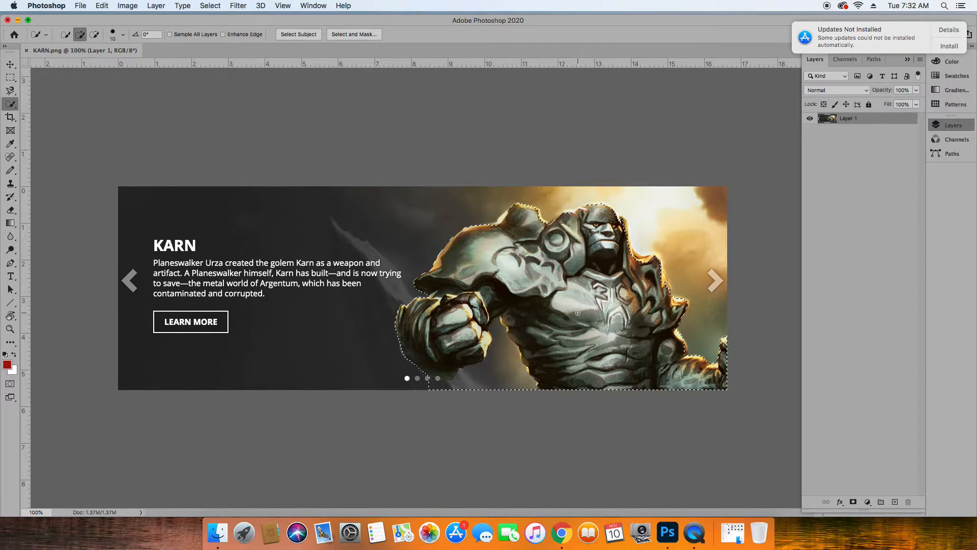
left_click(209, 6)
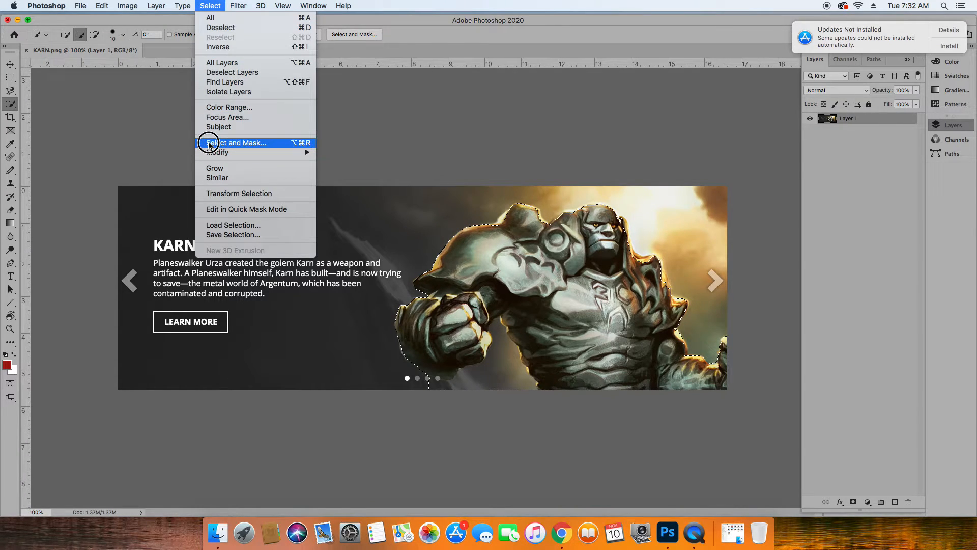
left_click(209, 143)
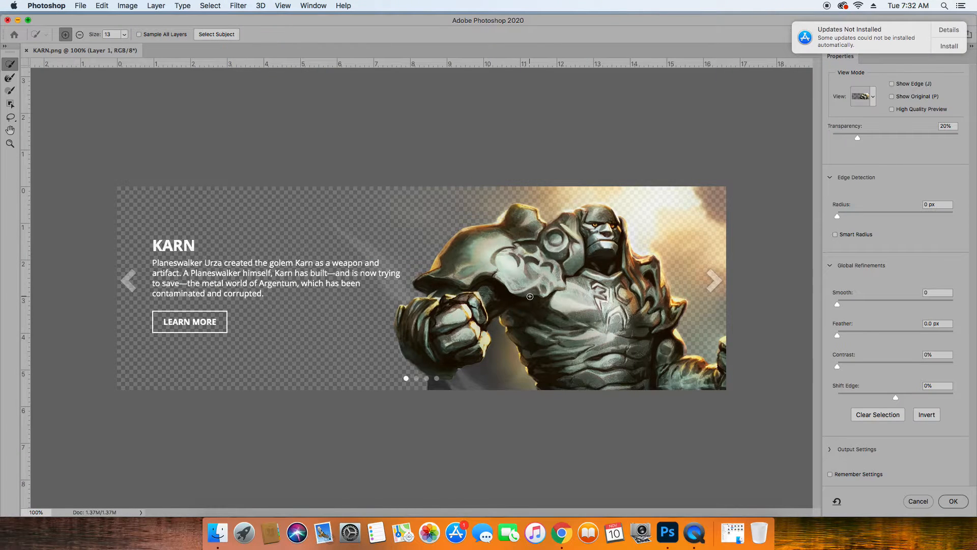
Postpone the system update reminder until tomorrow and set the Select and Mask view mode to Overlay.
left_click(959, 48)
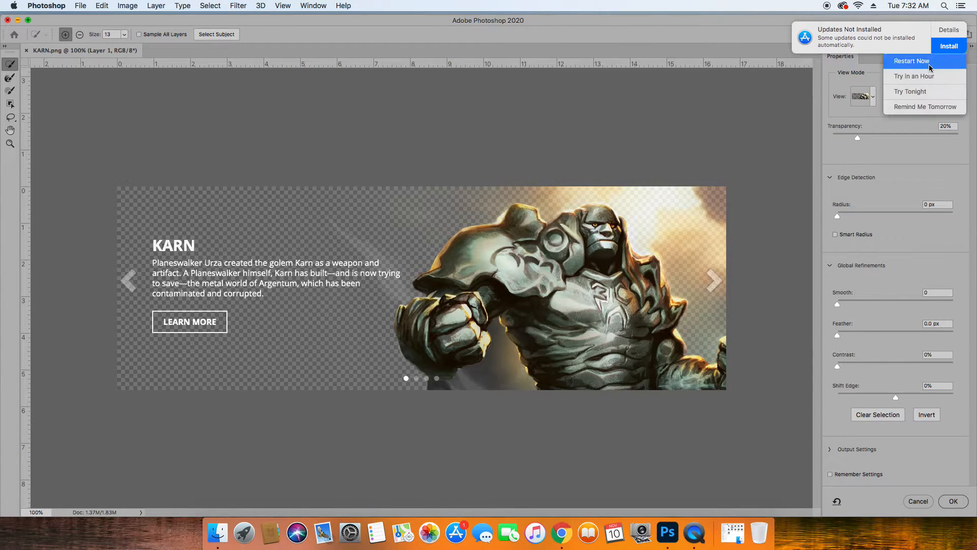
left_click(927, 104)
left_click(874, 99)
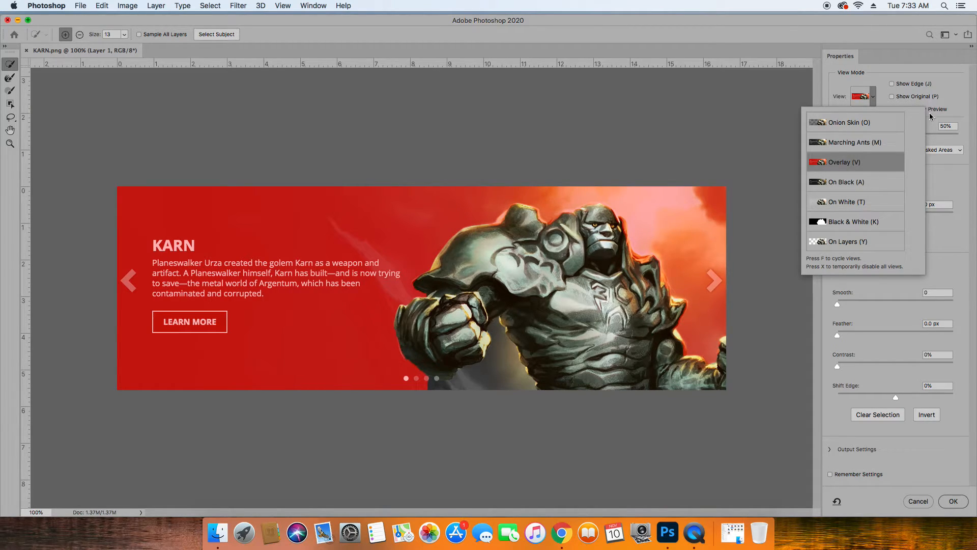
left_click(870, 96)
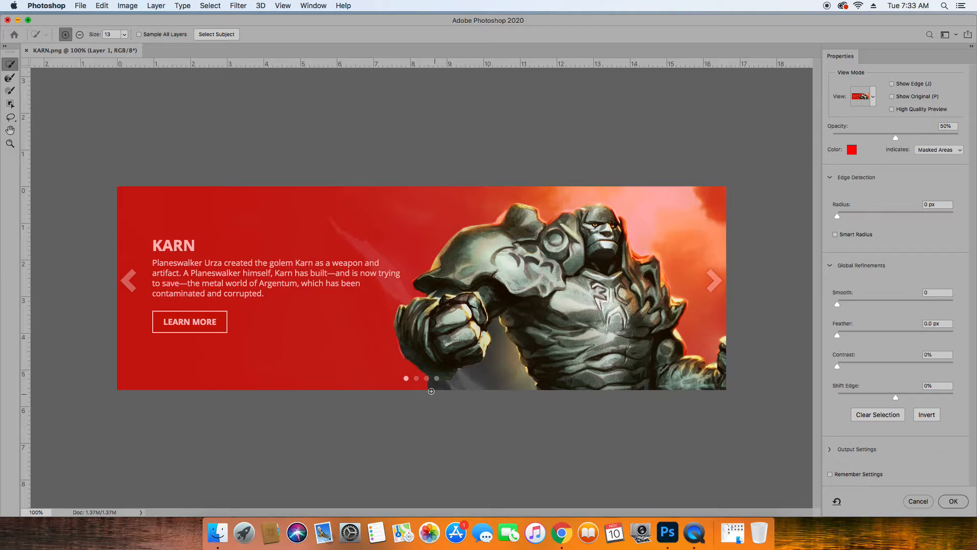
Try brushing over the background below the fist in add mode, and undo the strokes.
left_click_drag(387, 368, 363, 377)
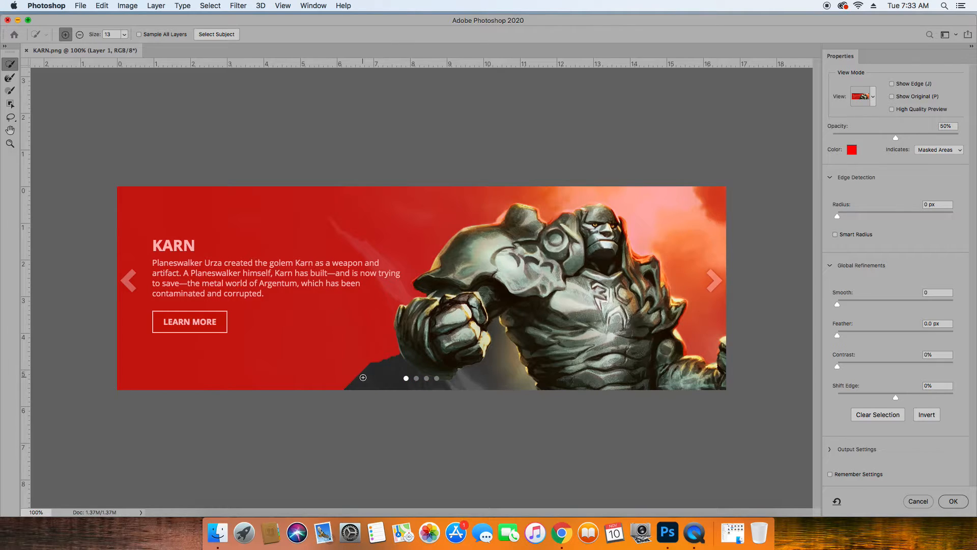
key("super+z")
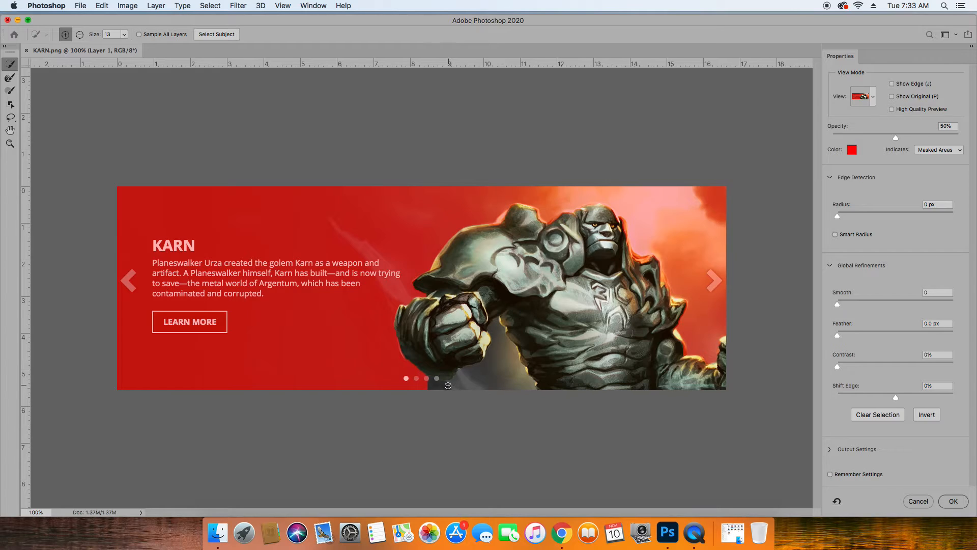
mouse_move(432, 383)
left_mouse_down()
mouse_move(447, 384)
mouse_move(426, 384)
mouse_move(438, 386)
left_mouse_up()
key("super+z")
Subtract the background below and beside the fist from the selection, and touch up the waist and head edges with a size 7 brush.
key("alt")
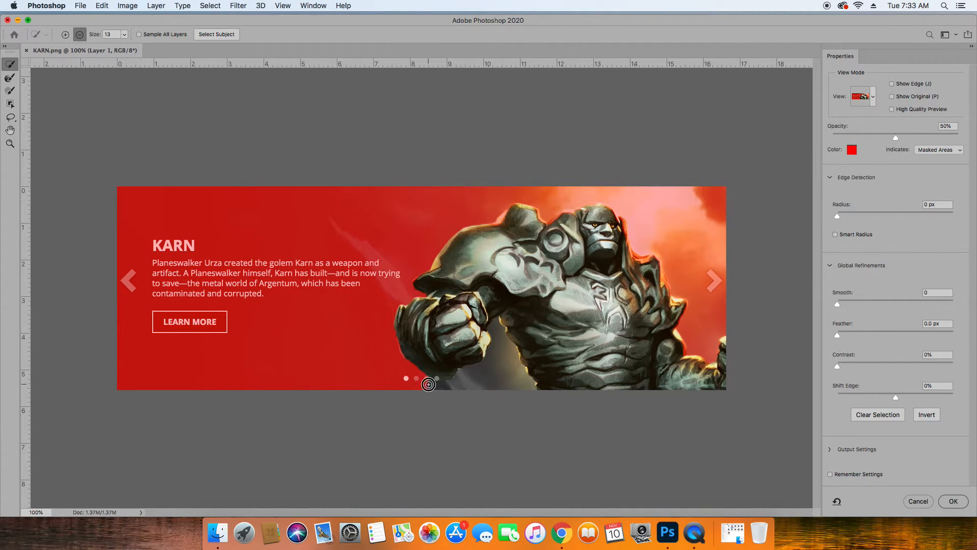
mouse_move(452, 385)
left_mouse_down()
mouse_move(504, 378)
mouse_move(500, 340)
left_mouse_up()
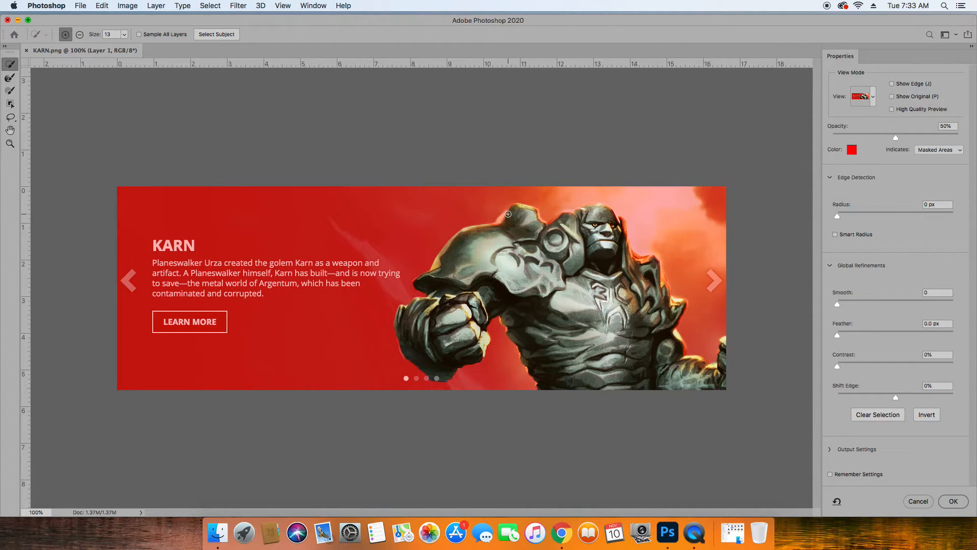
left_click(123, 34)
left_click_drag(123, 47, 121, 47)
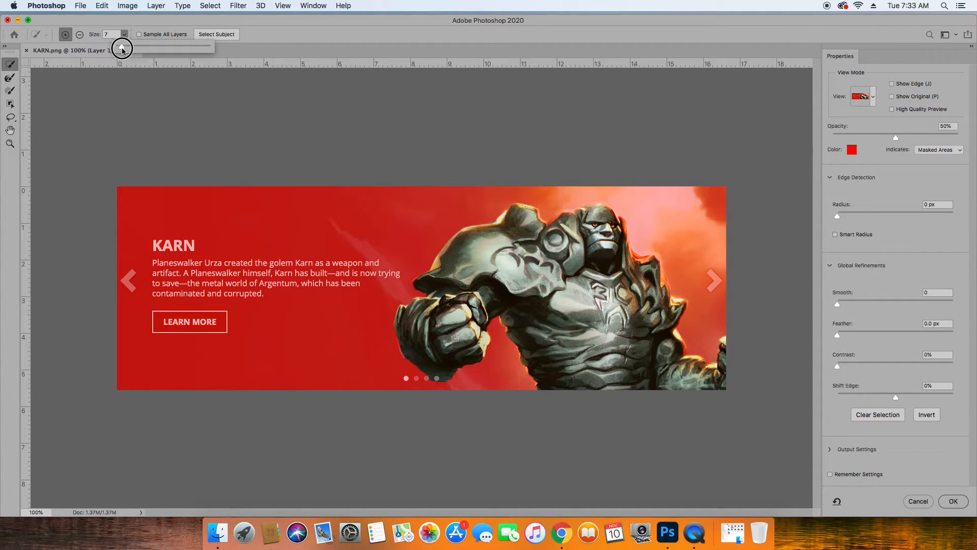
left_click(500, 317)
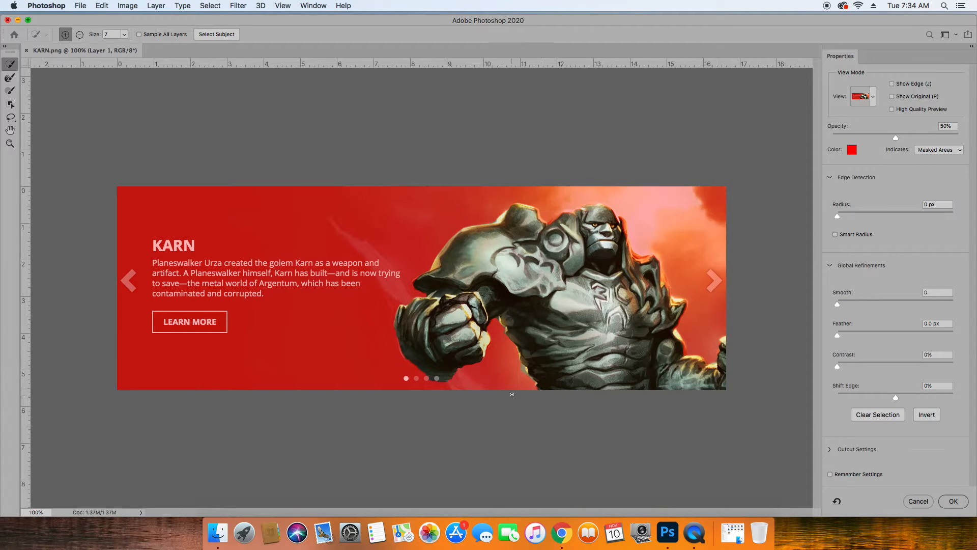
key("alt")
left_click(527, 376, "alt")
left_click(611, 210)
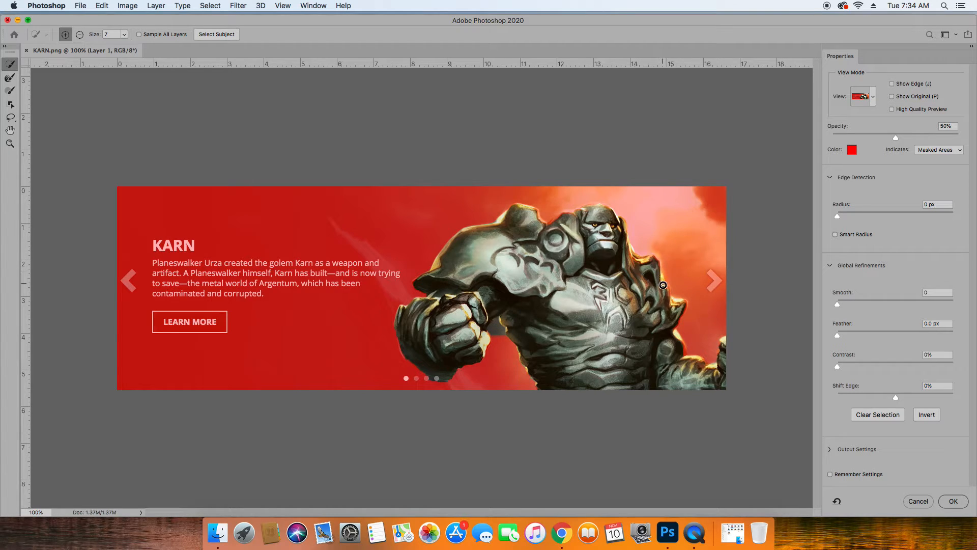
Try brushing along the figure's shoulder edge beside the head in add mode, and undo the strokes.
left_click_drag(664, 280, 684, 307)
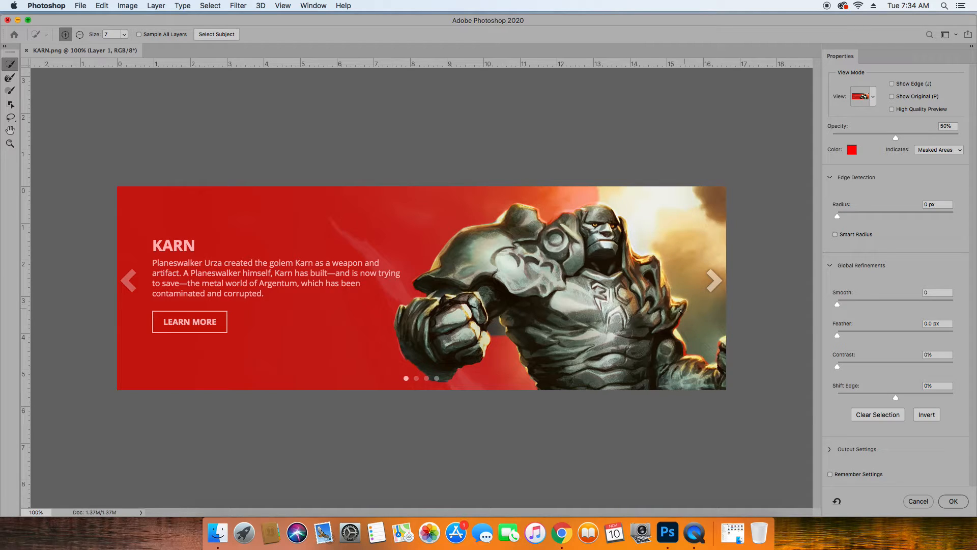
key("super+z")
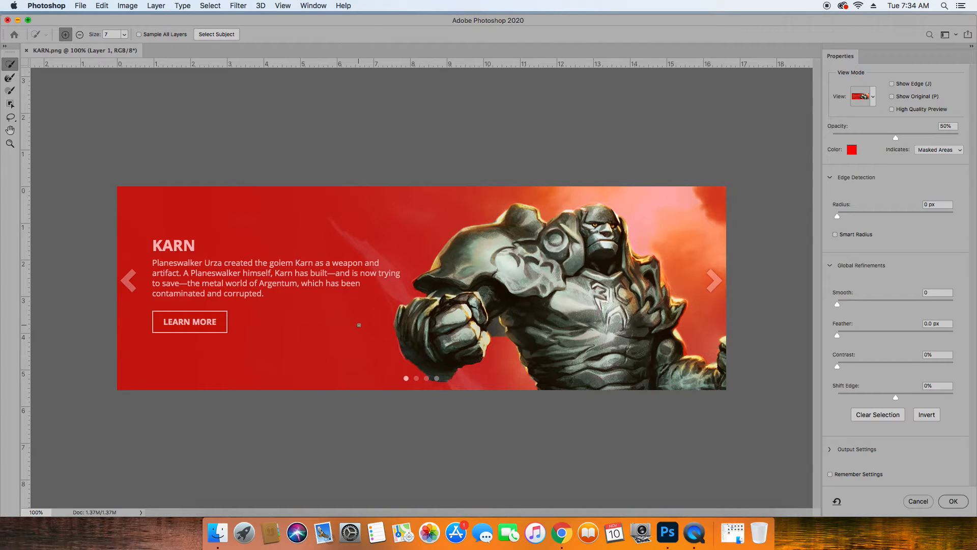
left_click(10, 143)
mouse_move(632, 243)
left_mouse_down()
mouse_move(682, 301)
mouse_move(673, 303)
left_mouse_up()
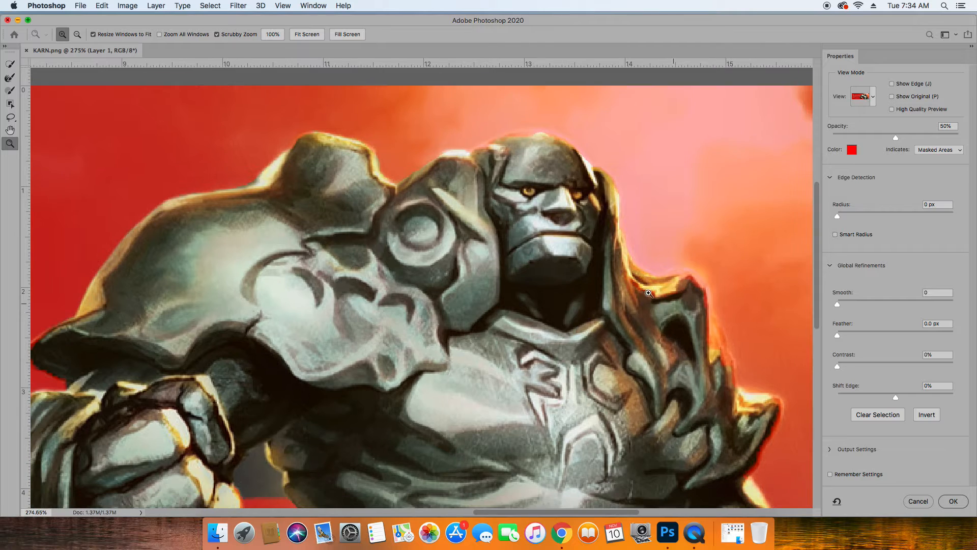
left_click(9, 64)
mouse_move(625, 284)
left_mouse_down()
mouse_move(650, 298)
mouse_move(631, 293)
mouse_move(655, 336)
mouse_move(694, 279)
mouse_move(732, 384)
mouse_move(748, 403)
mouse_move(774, 401)
mouse_move(778, 418)
mouse_move(768, 432)
mouse_move(768, 403)
mouse_move(775, 410)
mouse_move(741, 477)
left_mouse_up()
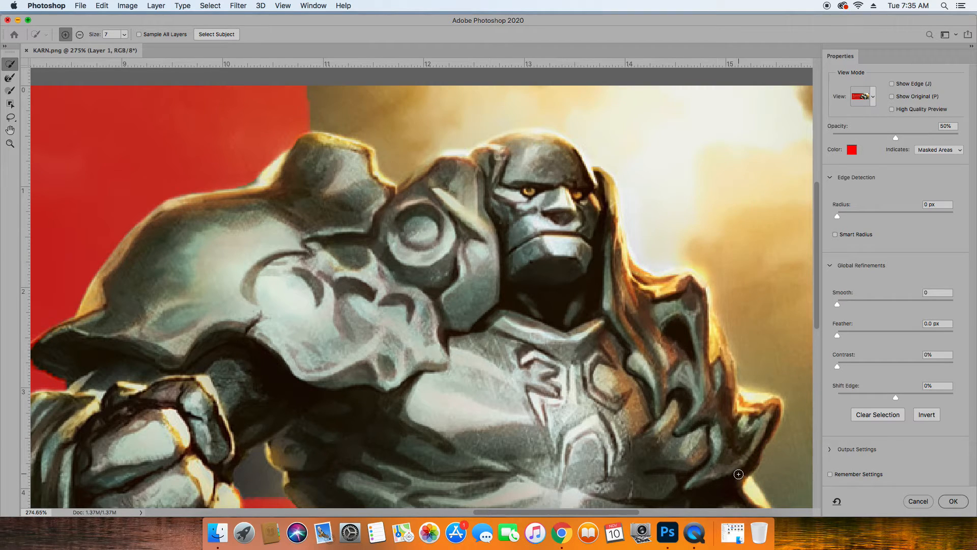
Touch up the edge beside the lowered arm and subtract the background gap between the fist and the waist from the selection.
scroll(733, 365, "down", 5)
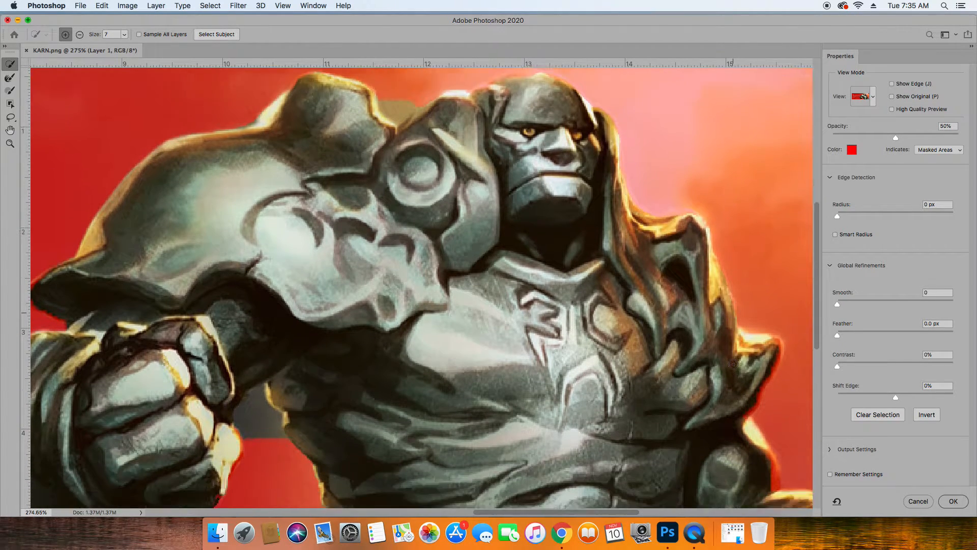
scroll(733, 364, "down", 3)
mouse_move(765, 410)
left_mouse_down()
mouse_move(772, 437)
mouse_move(765, 400)
left_mouse_up()
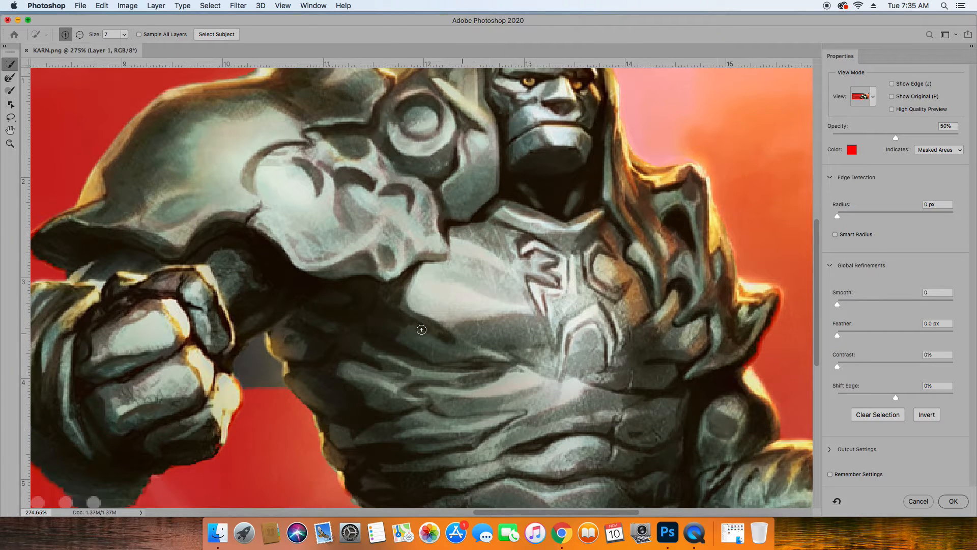
mouse_move(255, 364)
left_mouse_down()
mouse_move(263, 341)
mouse_move(250, 371)
left_mouse_up()
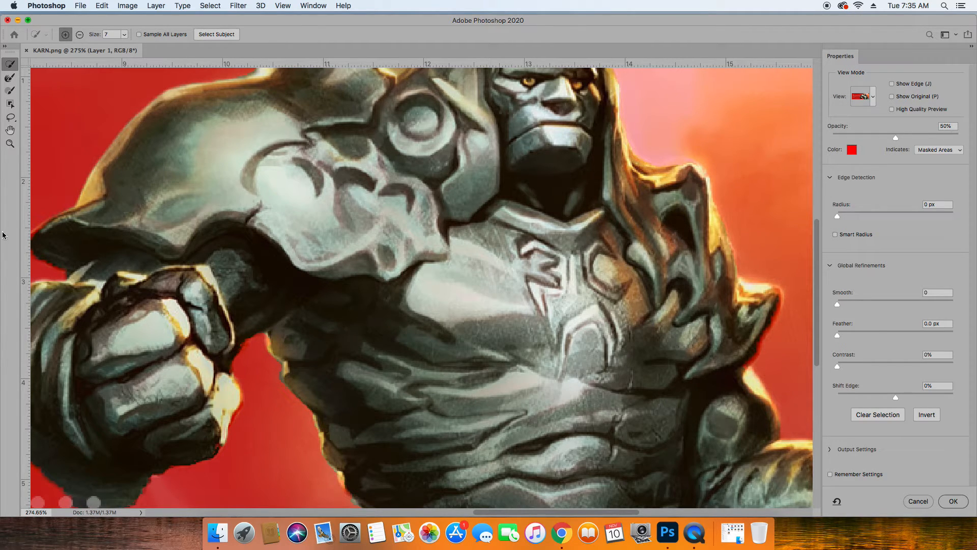
left_click(9, 144)
left_click(454, 230)
left_click(454, 239)
left_click(462, 244)
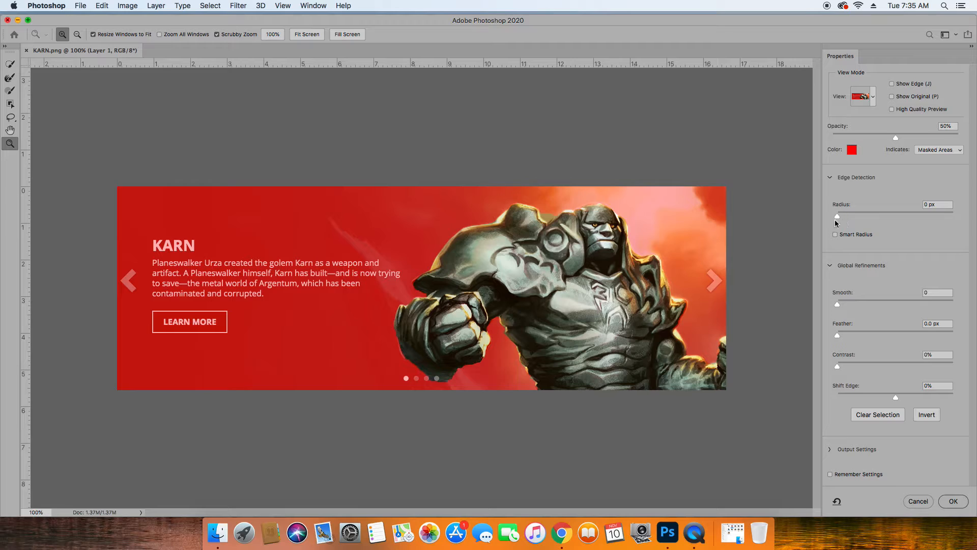
Set the red mask overlay's opacity to 72%.
left_click(10, 63)
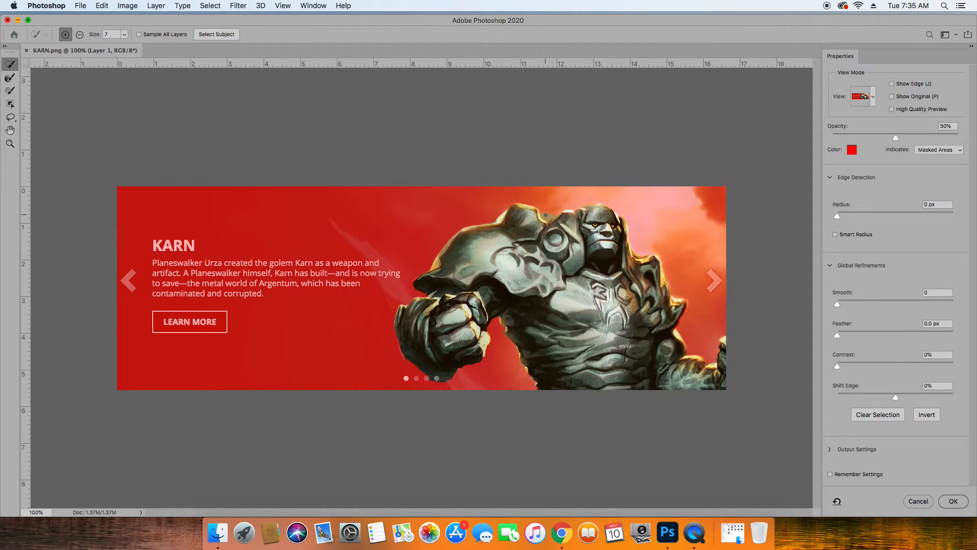
key("alt")
left_click_drag(895, 137, 941, 139)
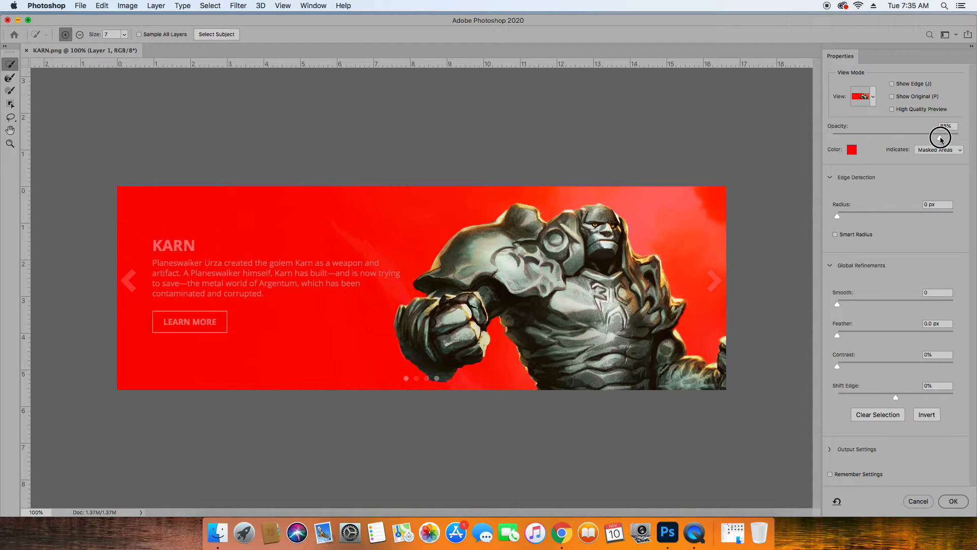
mouse_move(941, 138)
left_mouse_down()
mouse_move(909, 140)
mouse_move(925, 141)
left_mouse_up()
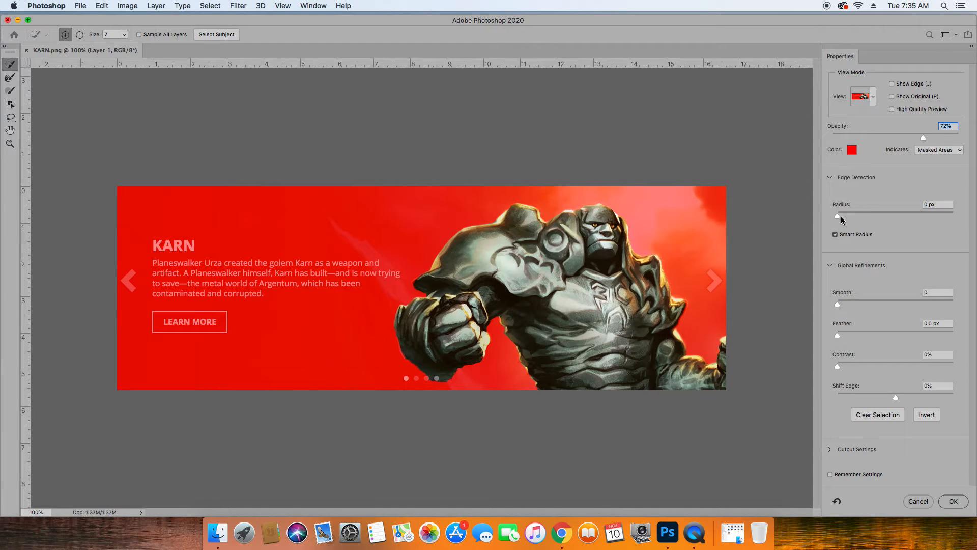
Enable Smart Radius with a 1 px radius, set Smooth to 15, Contrast to 50% and Shift Edge to -50%, and commit the selection.
left_click_drag(838, 216, 844, 218)
left_click_drag(837, 304, 854, 304)
left_click_drag(838, 337, 871, 402)
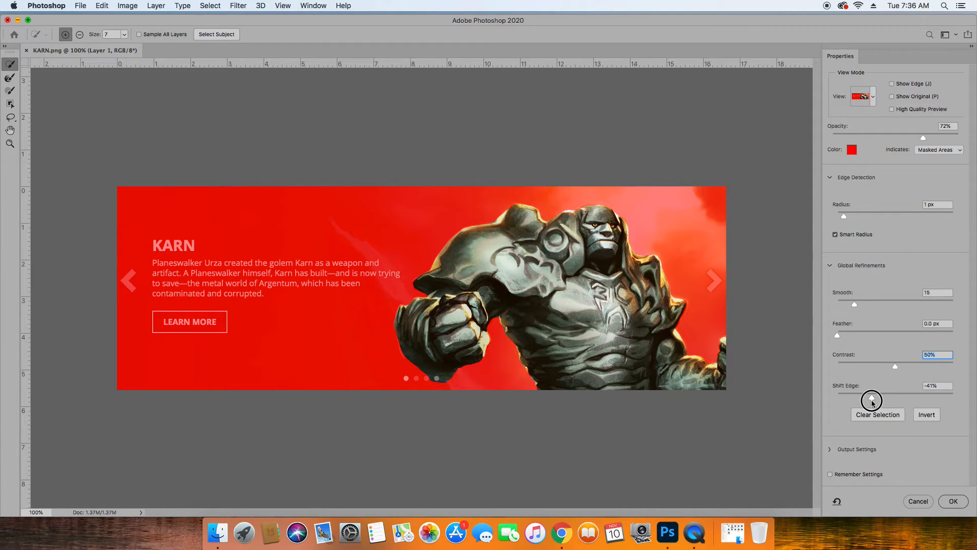
left_click_drag(872, 402, 872, 402)
type("-50")
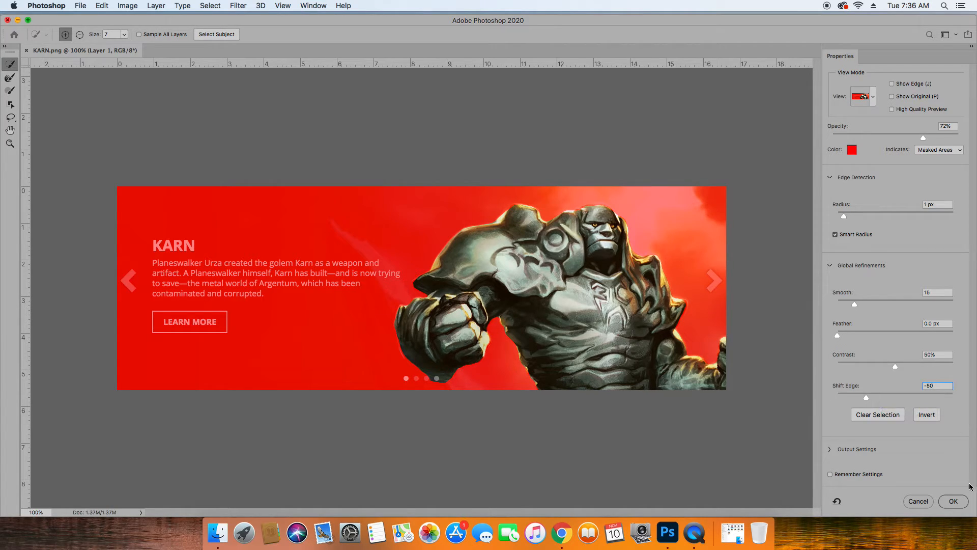
left_click(951, 502)
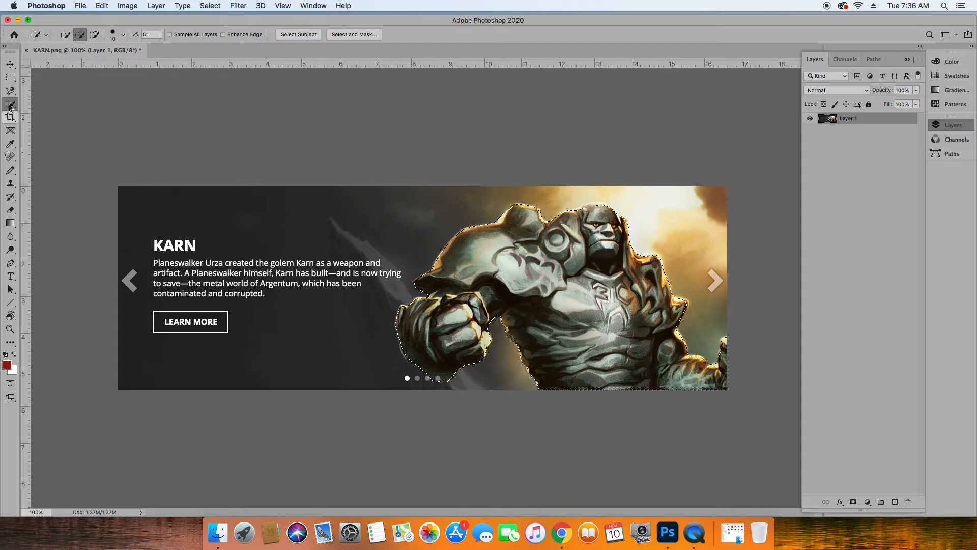
Copy the selected Karn figure with the Move tool active.
left_click(10, 63)
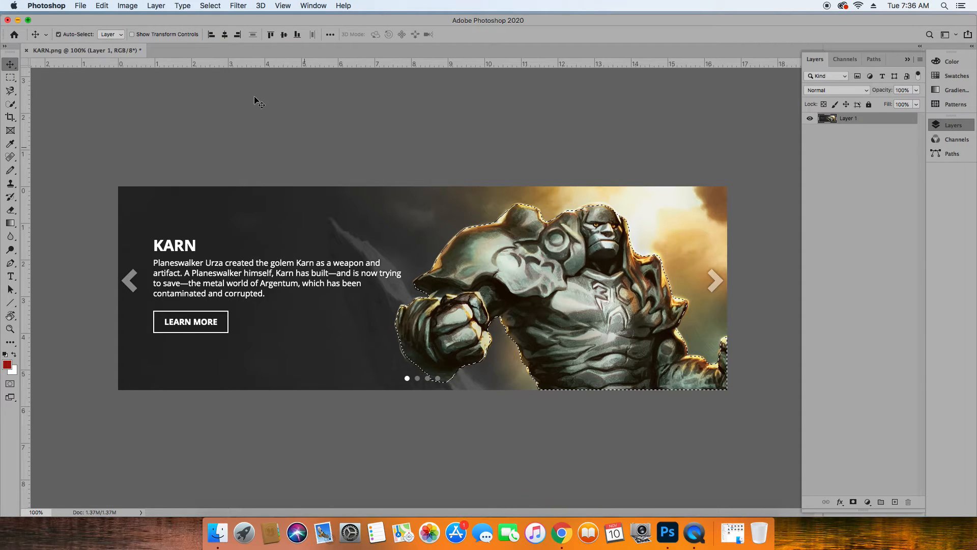
left_click(111, 5)
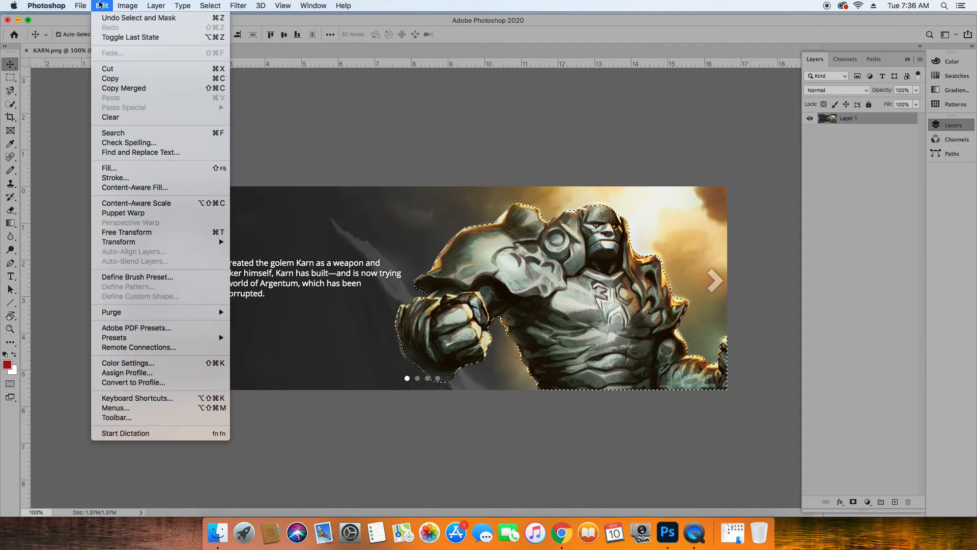
left_click(106, 79)
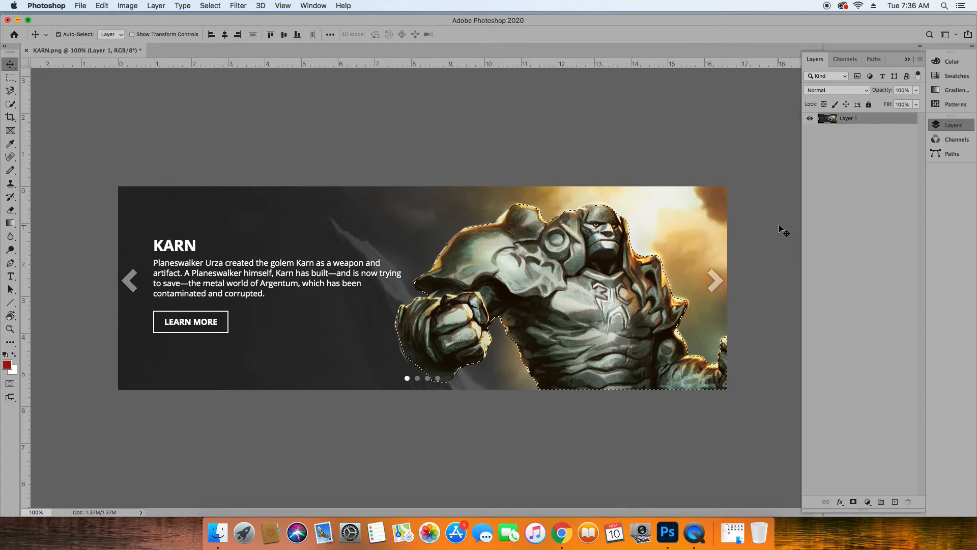
Create a new document from the 653 x 366 px Clipboard preset and paste the Karn figure into it.
left_click(83, 6)
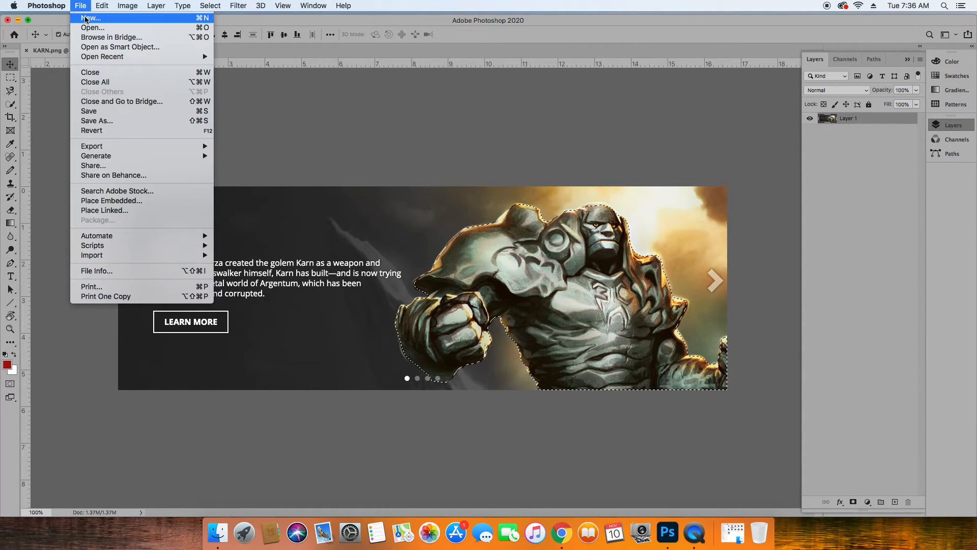
left_click(86, 19)
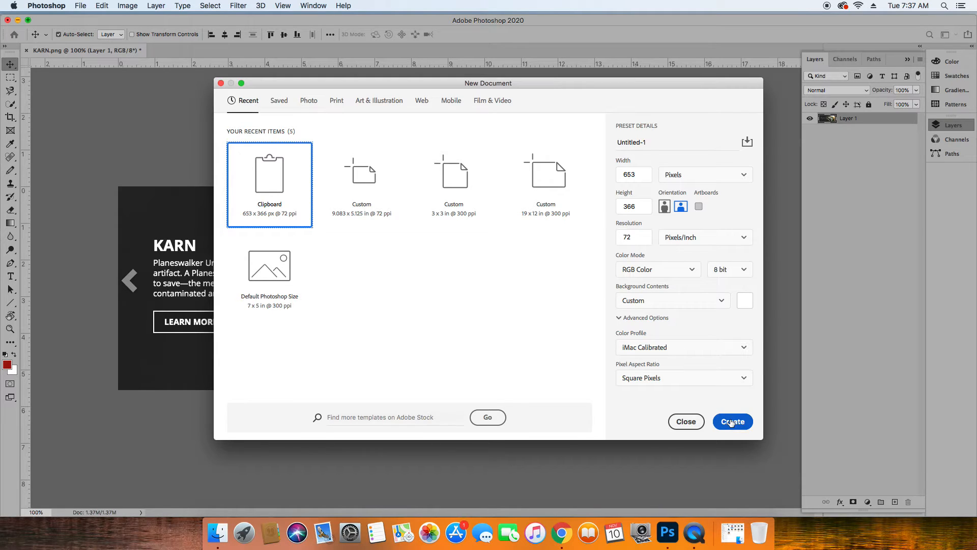
left_click(731, 422)
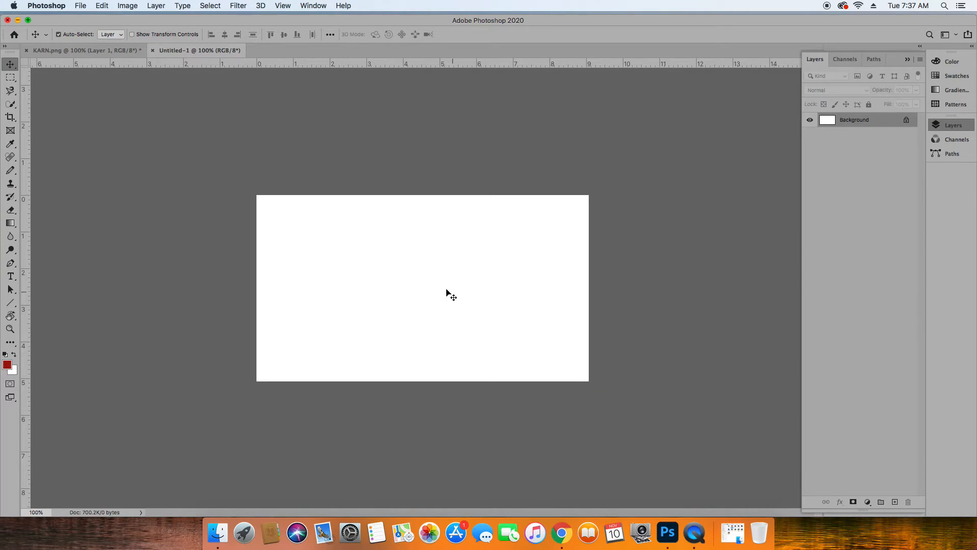
left_click(102, 6)
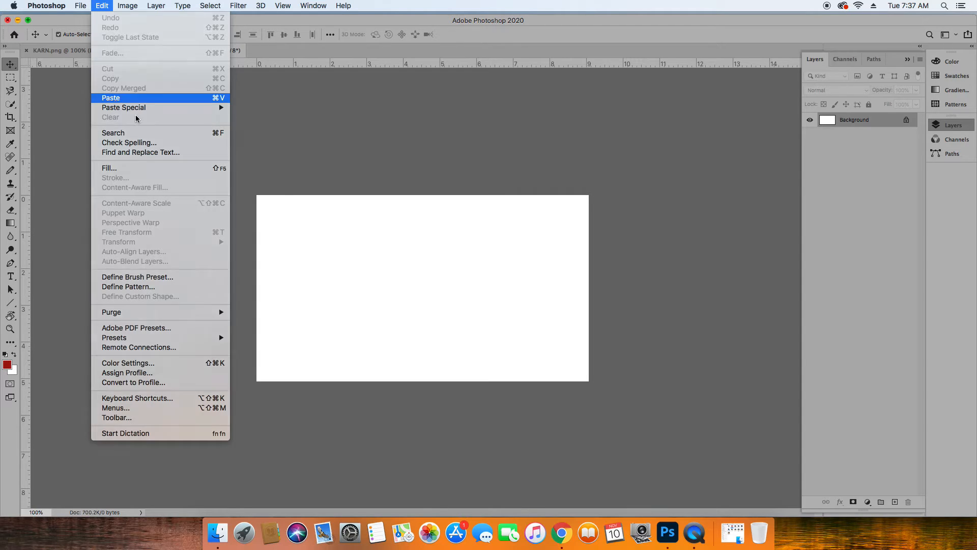
key("super+v")
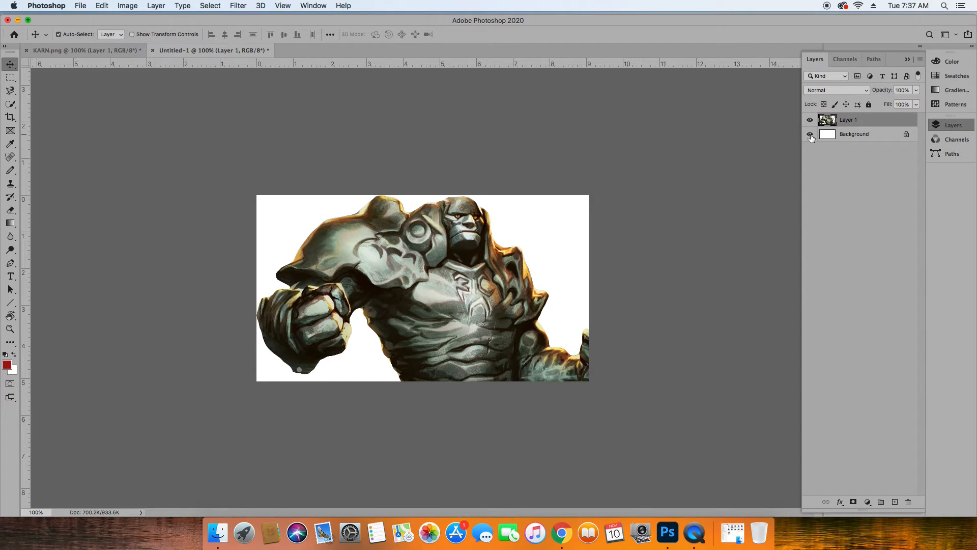
Unlock the white background layer and keep red 991717 as the foreground color.
left_click(906, 134)
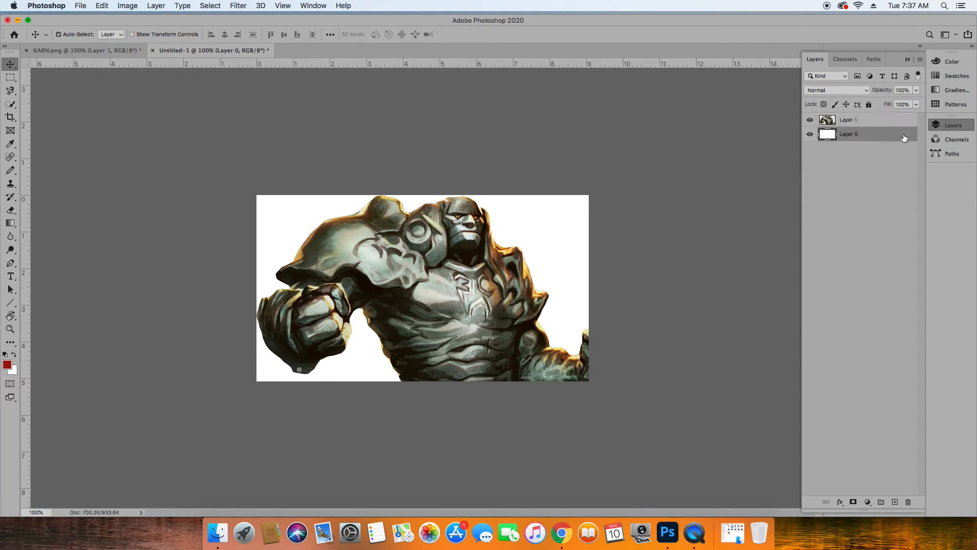
left_click(7, 365)
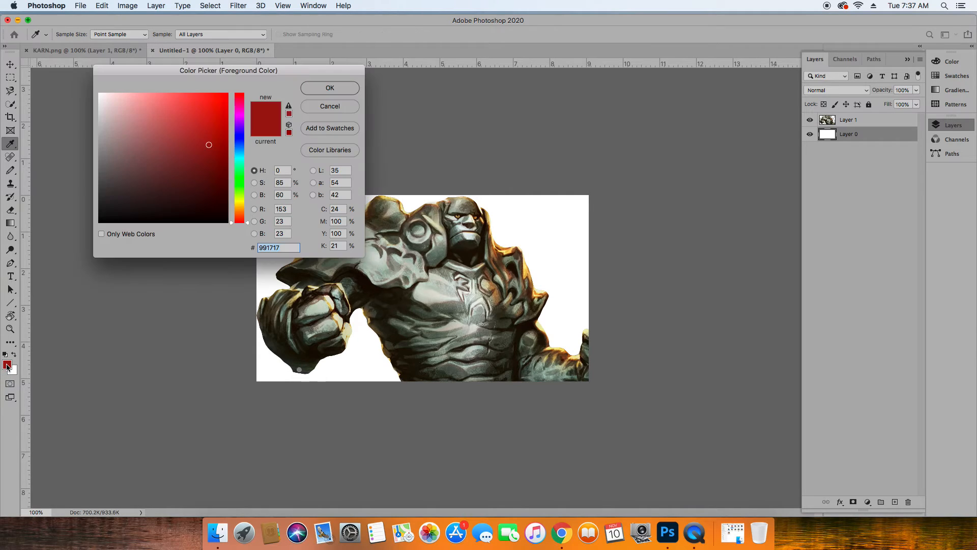
left_click(347, 87)
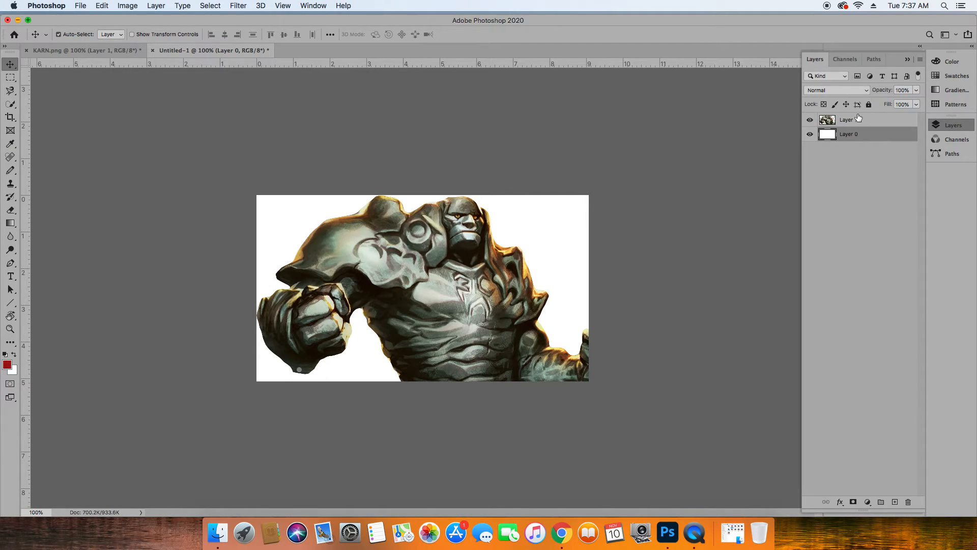
Add a new layer above the figure's layer and fill its whole canvas with the red foreground color.
left_click(894, 502)
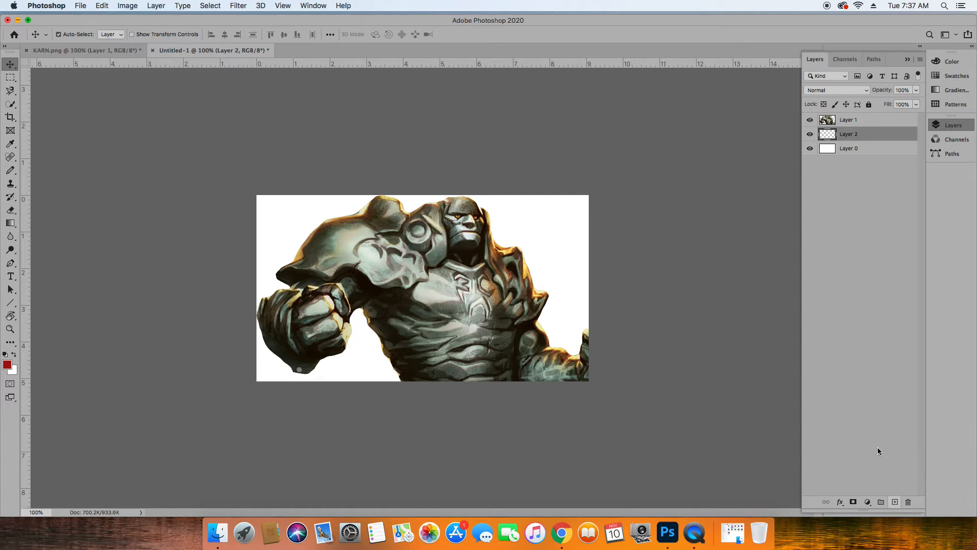
left_click_drag(849, 136, 842, 116)
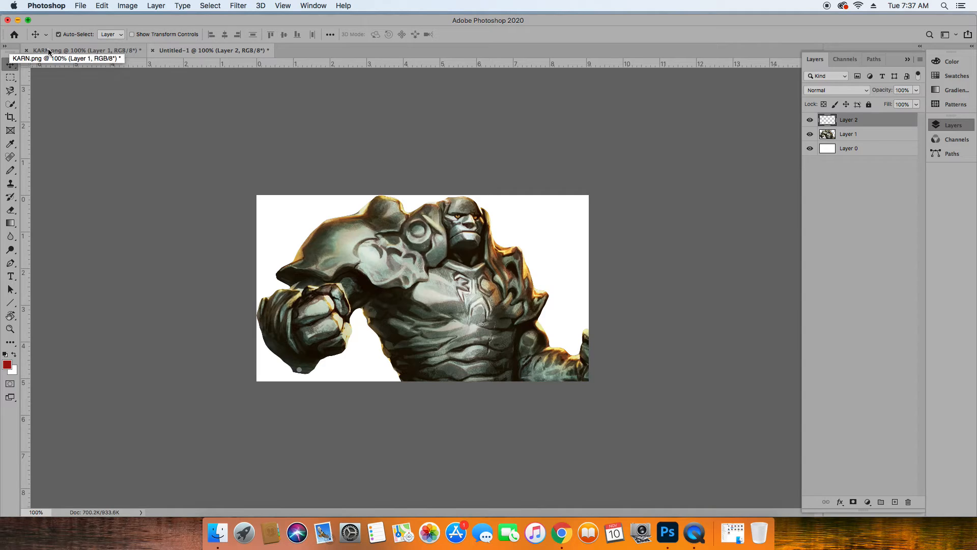
key("super+a")
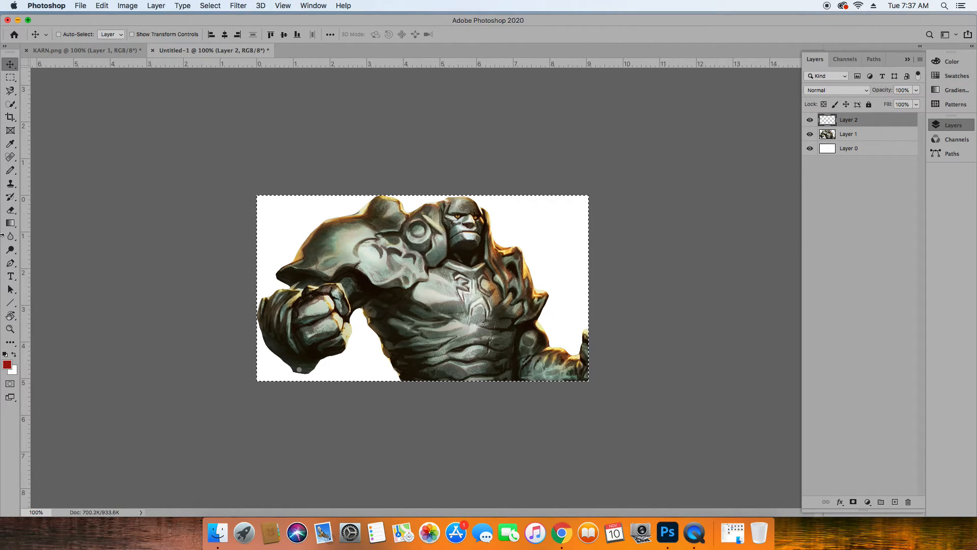
key("alt+BackSpace")
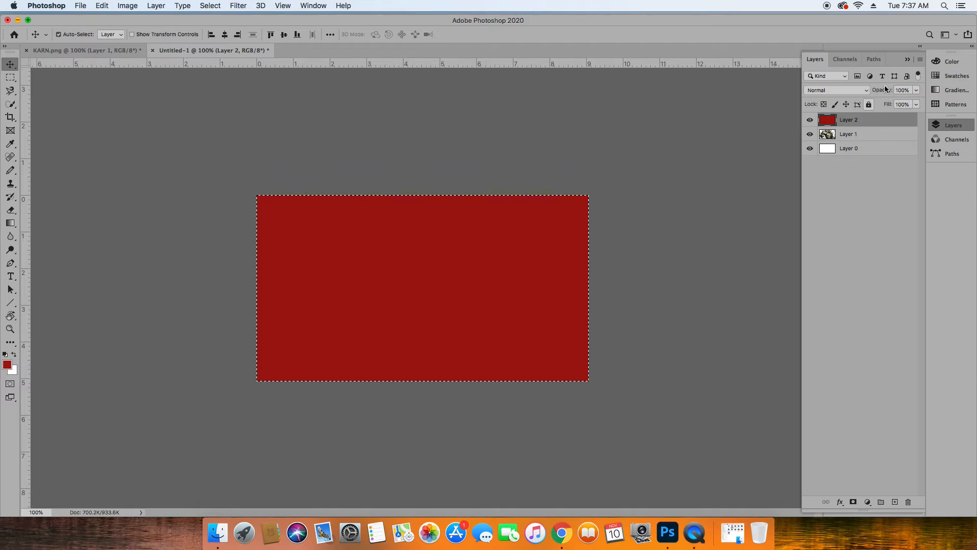
Try the Hard Light blend mode on the red layer at 100% opacity.
left_click(866, 91)
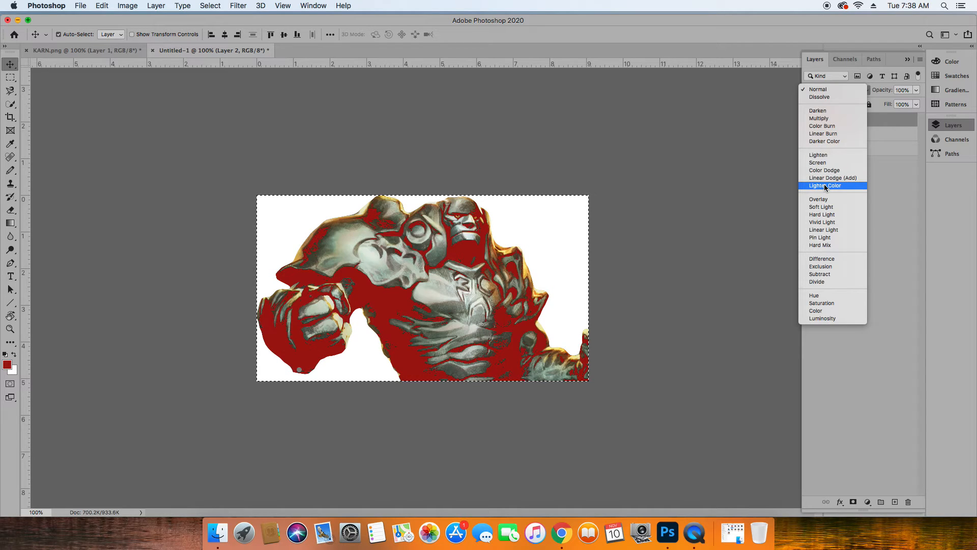
left_click(823, 216)
left_click(916, 91)
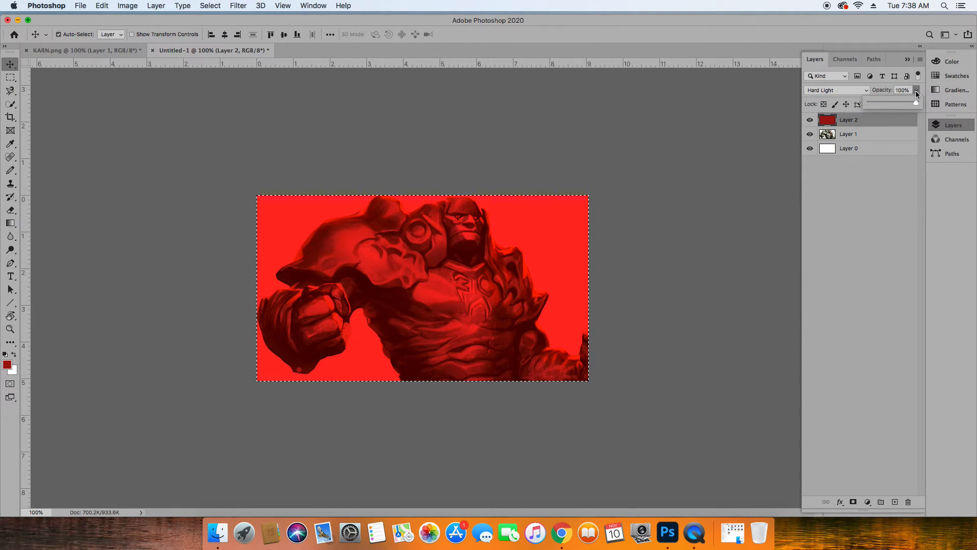
mouse_move(915, 103)
left_mouse_down()
mouse_move(895, 111)
mouse_move(894, 102)
mouse_move(918, 102)
left_mouse_up()
Set the red layer's blend mode to Vivid Light.
left_click(865, 91)
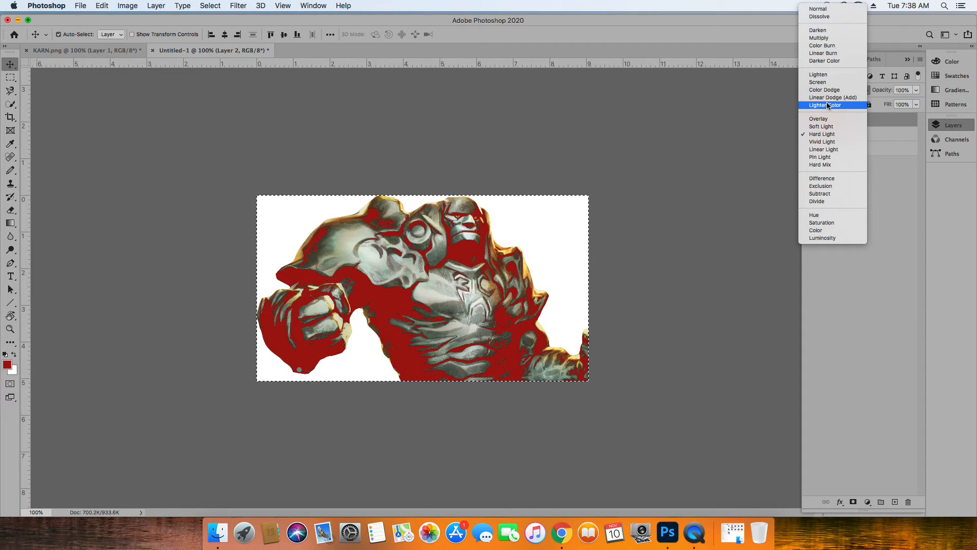
left_click(827, 143)
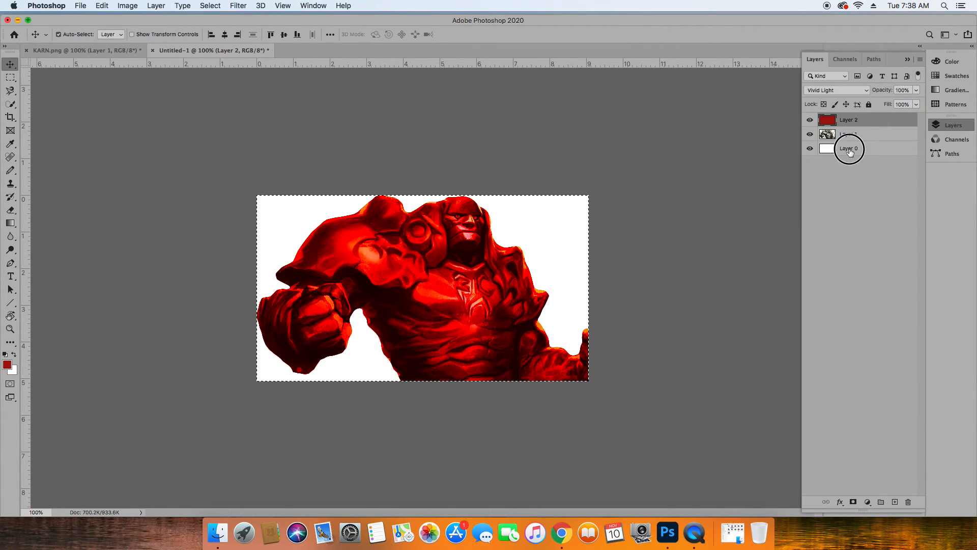
Change the foreground color to teal 179982 and fill the white background layer with it.
left_click(849, 152)
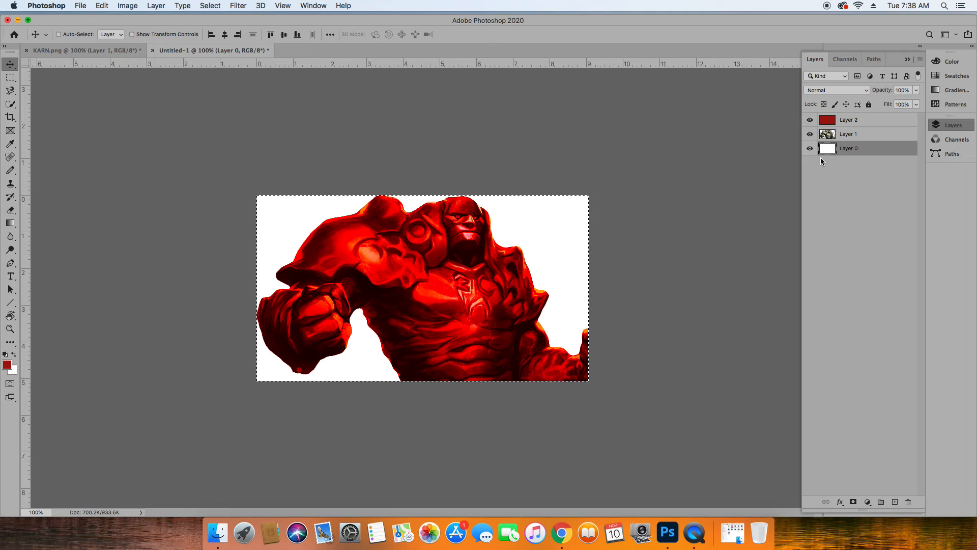
left_click(7, 364)
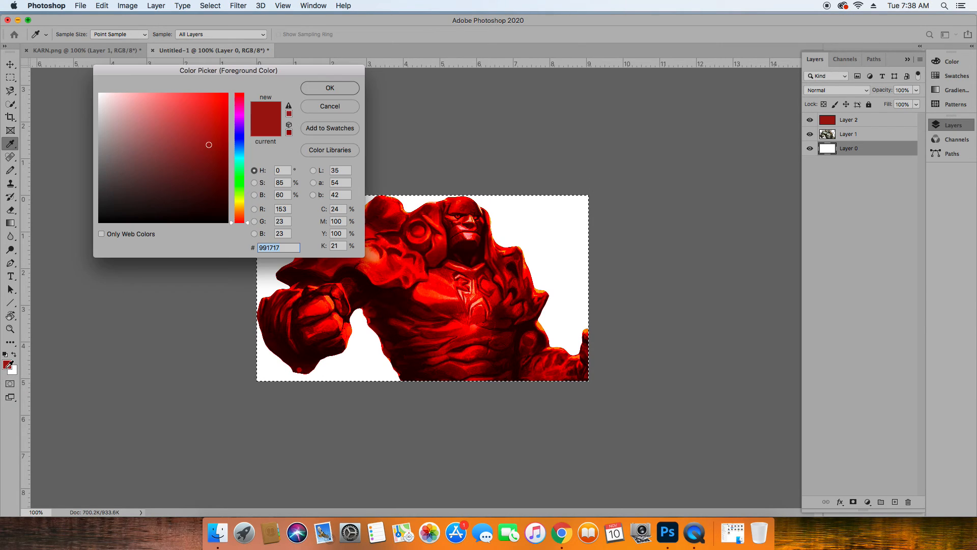
left_click_drag(242, 183, 246, 160)
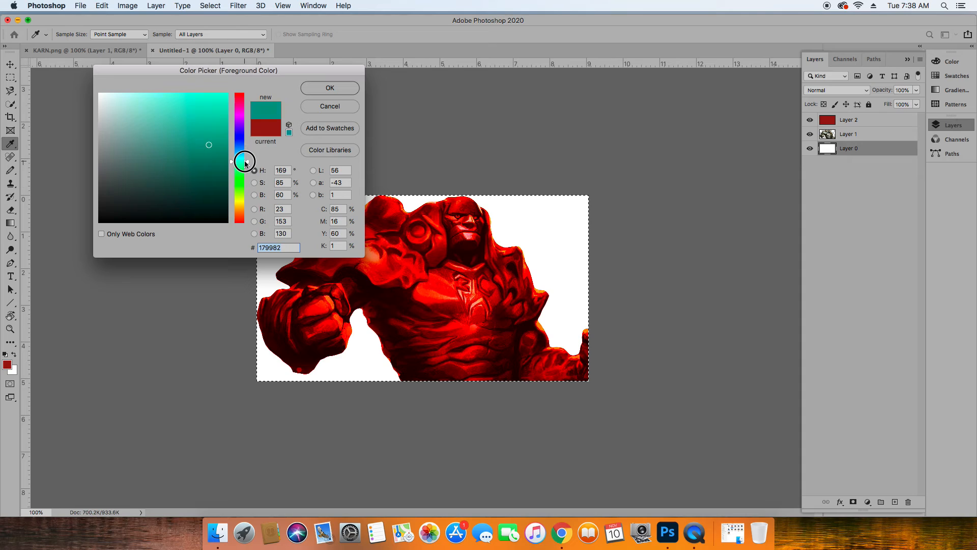
left_click(337, 88)
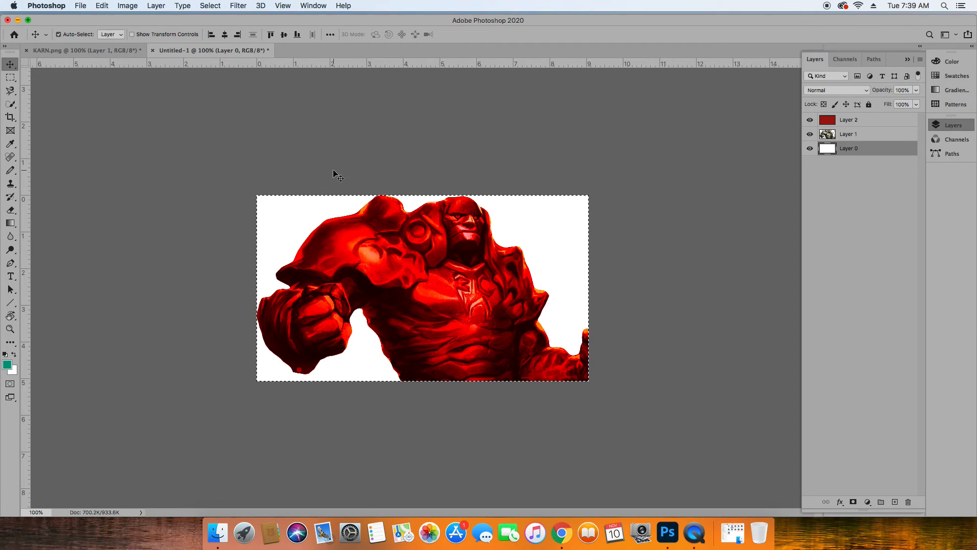
key("alt+BackSpace")
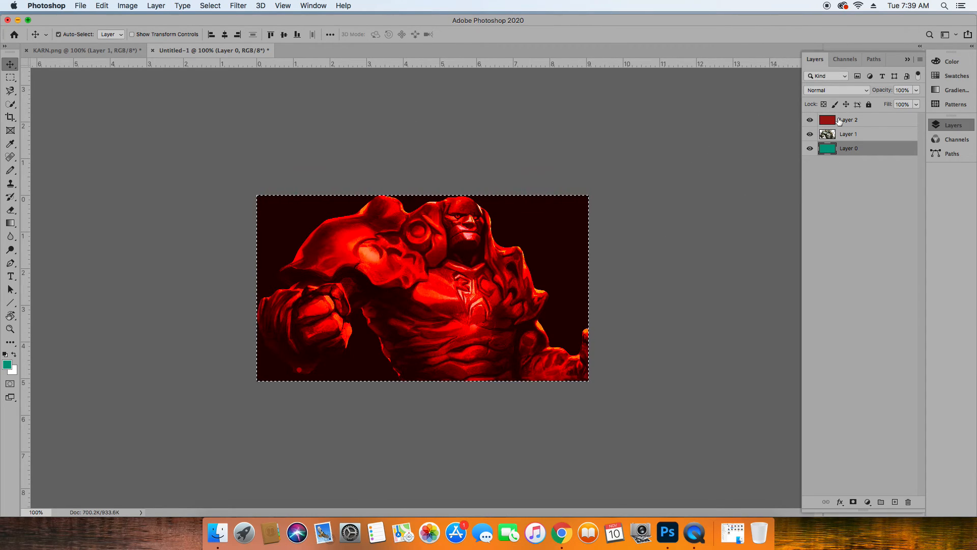
left_click(869, 93)
left_click(867, 91)
left_click(916, 90)
mouse_move(916, 94)
left_mouse_down()
mouse_move(872, 112)
mouse_move(919, 105)
left_mouse_up()
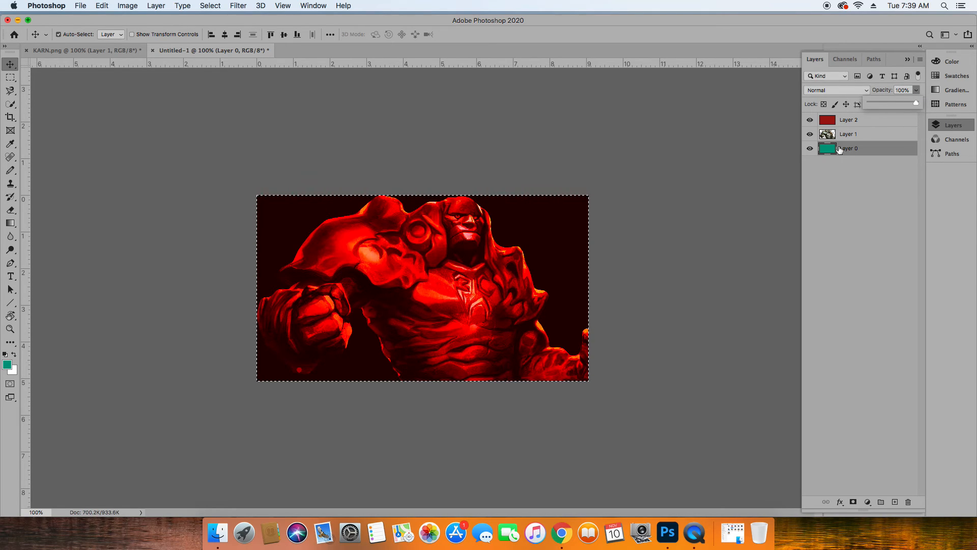
Set the red layer's blend mode to Hue.
left_click(847, 121)
left_click(865, 92)
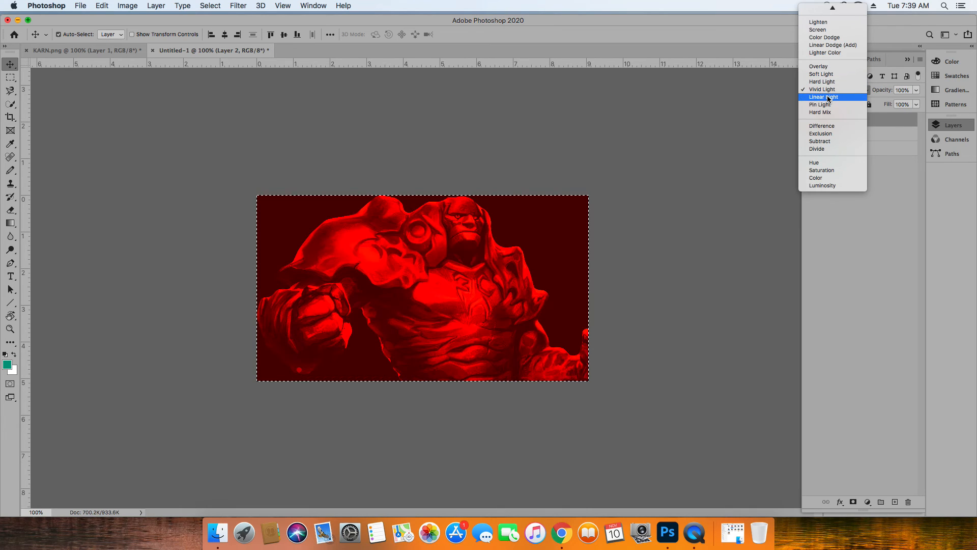
left_click(818, 164)
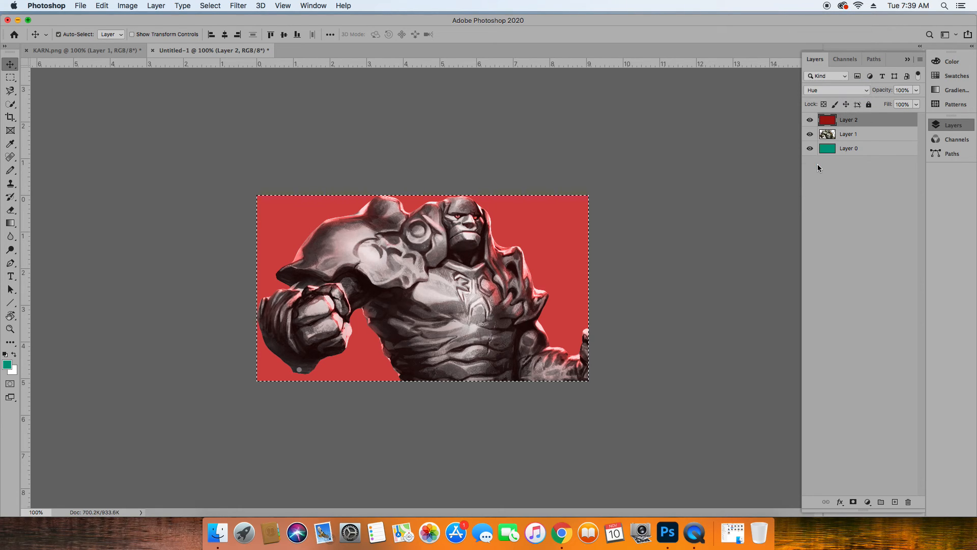
Save the document in Photoshop format as KARN_RED in the MAGIC folder, keeping Maximize Compatibility enabled.
left_click(79, 5)
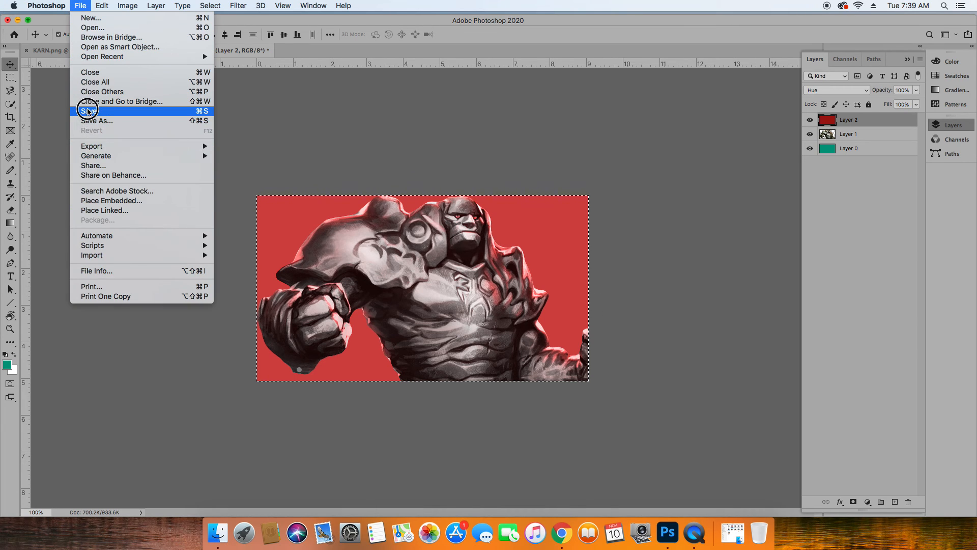
left_click(94, 122)
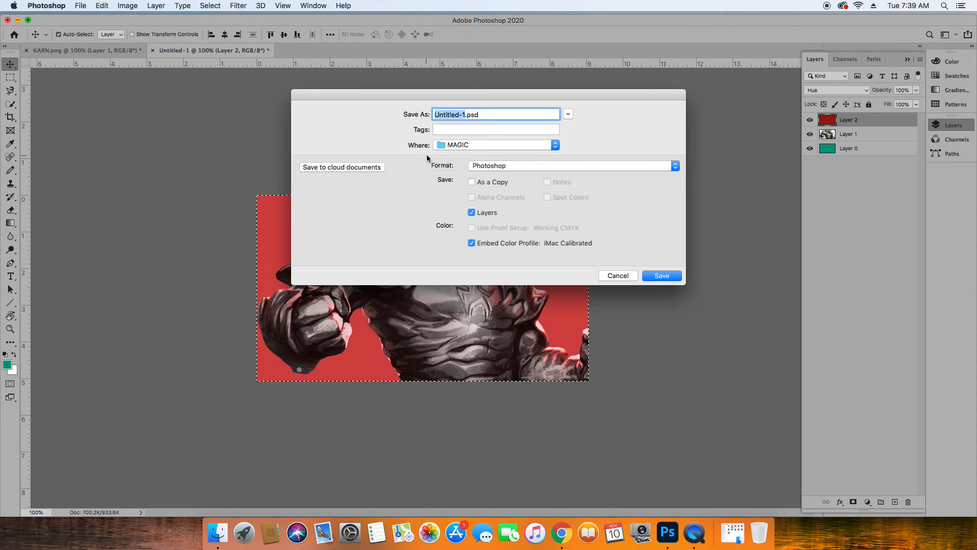
type("KARN_RED")
left_click(661, 275)
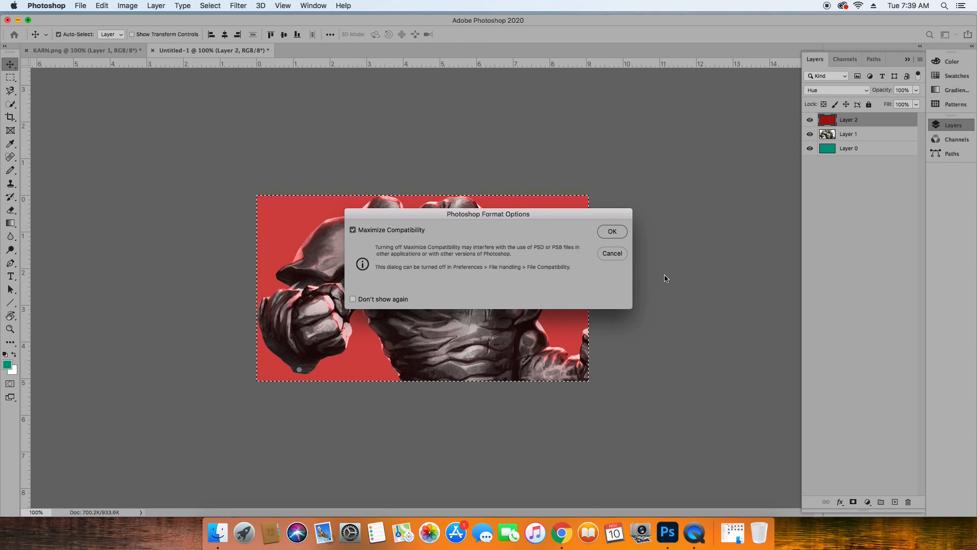
left_click(623, 231)
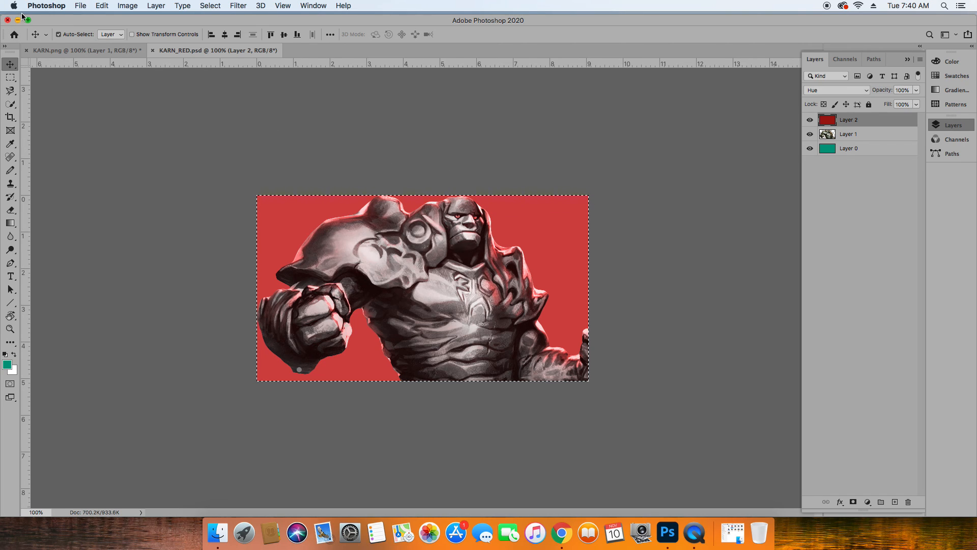
Switch to QuickTime Player, quit it and keep the screen recording, saved as KARN_RED in the MAGIC folder.
left_click(694, 532)
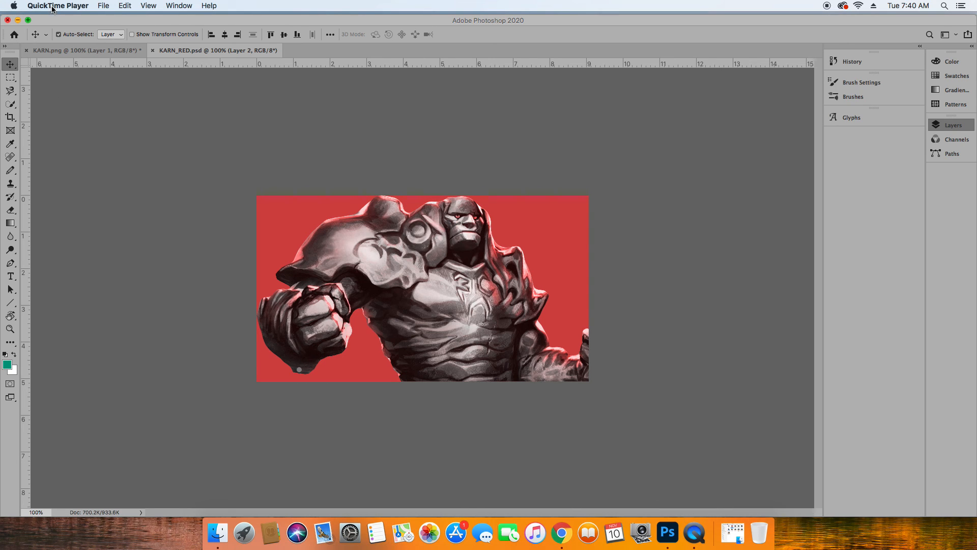
left_click(105, 6)
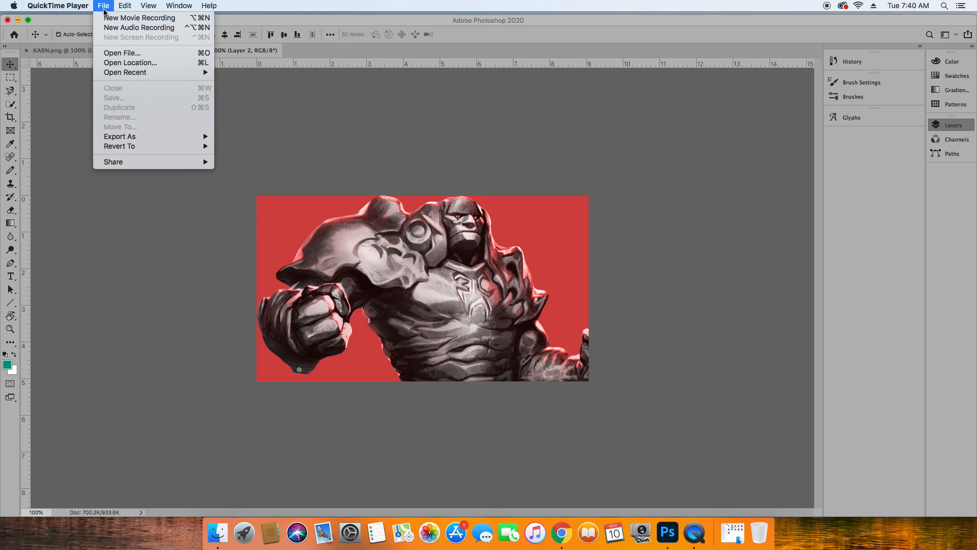
mouse_move(58, 6)
left_click(78, 88)
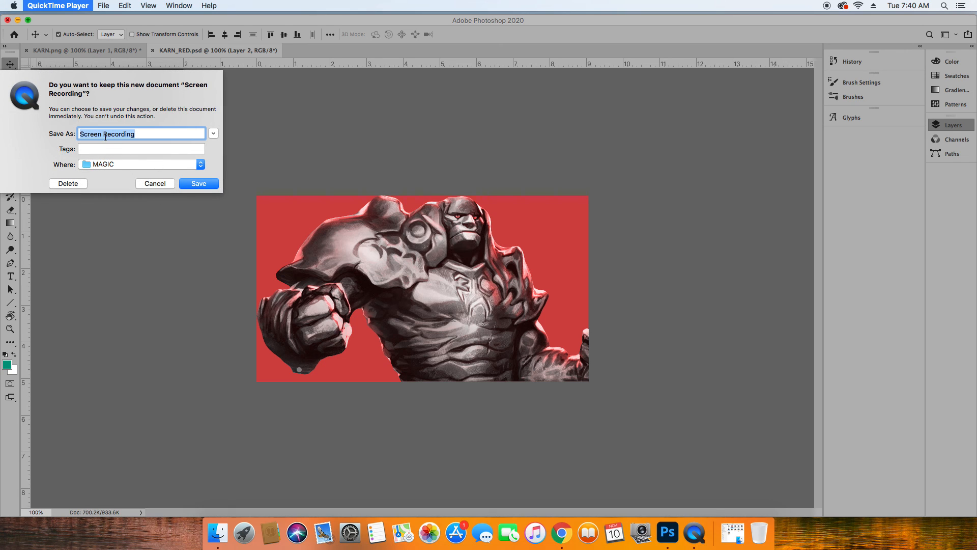
type("KARN_RED")
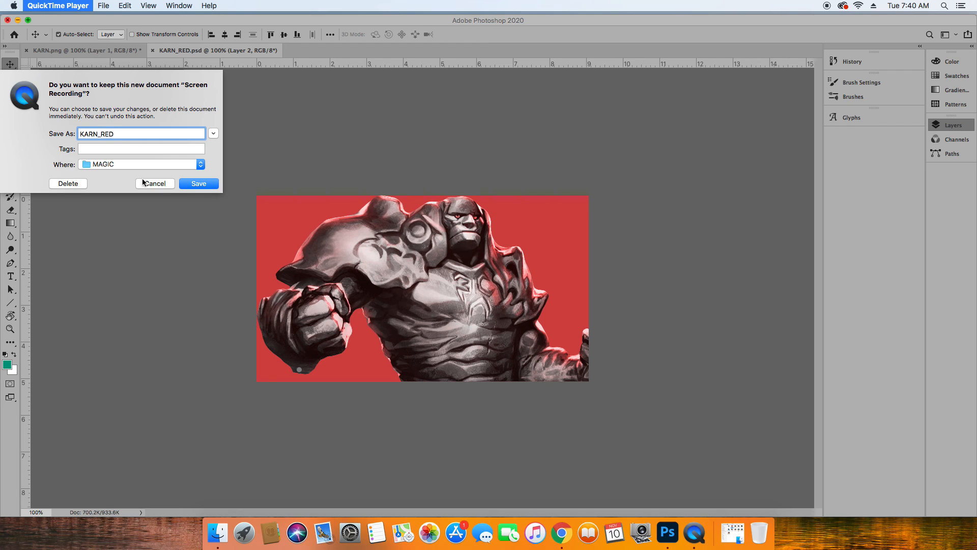
left_click(200, 184)
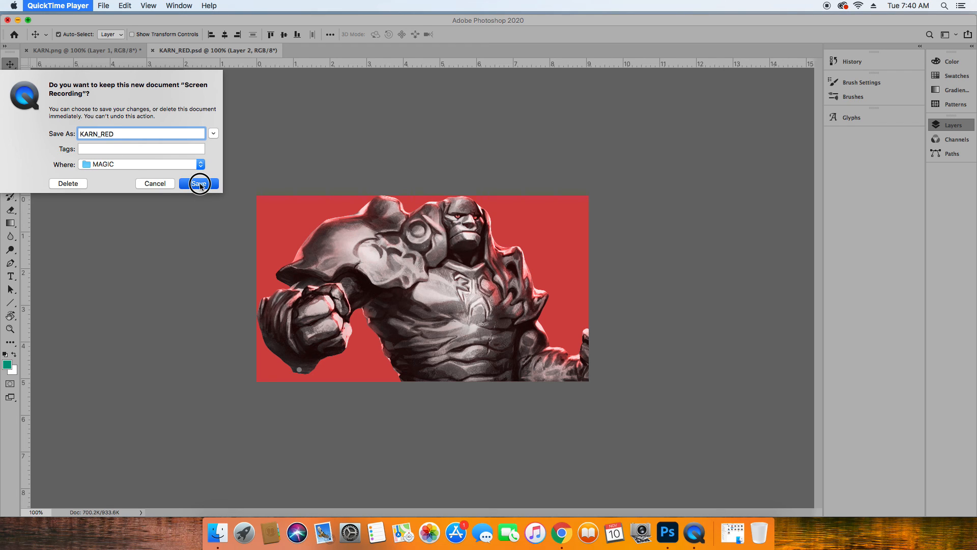